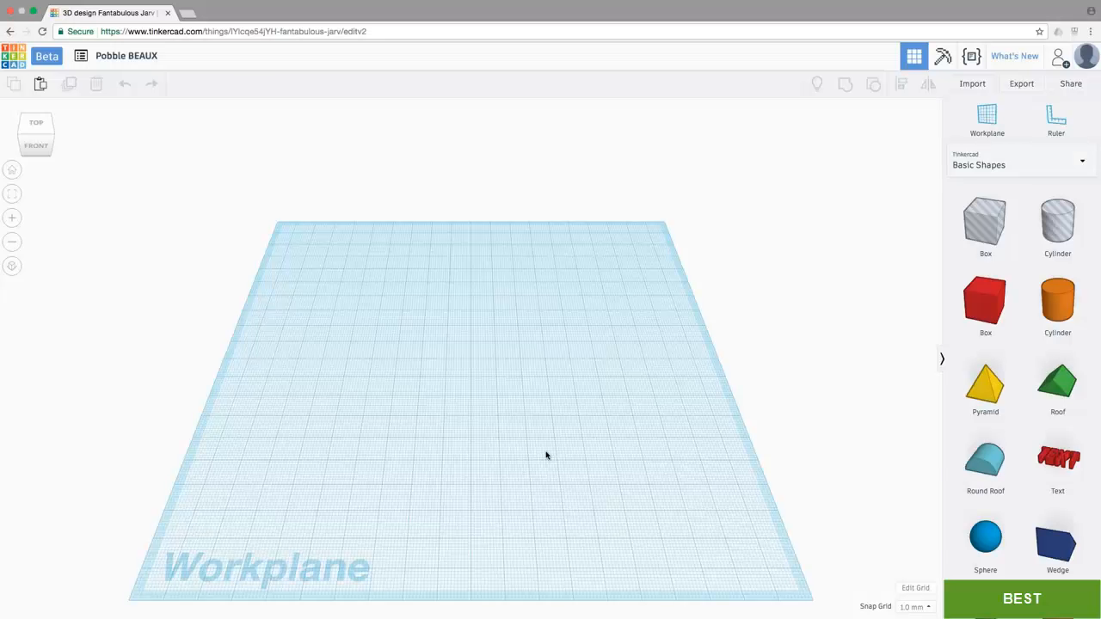
Step: Place a half sphere near the middle of the workplane and set its base to 120 mm by 70 mm
{"action": "scroll", "coordinate": [1006, 447], "scroll_direction": "down", "scroll_amount": 5}
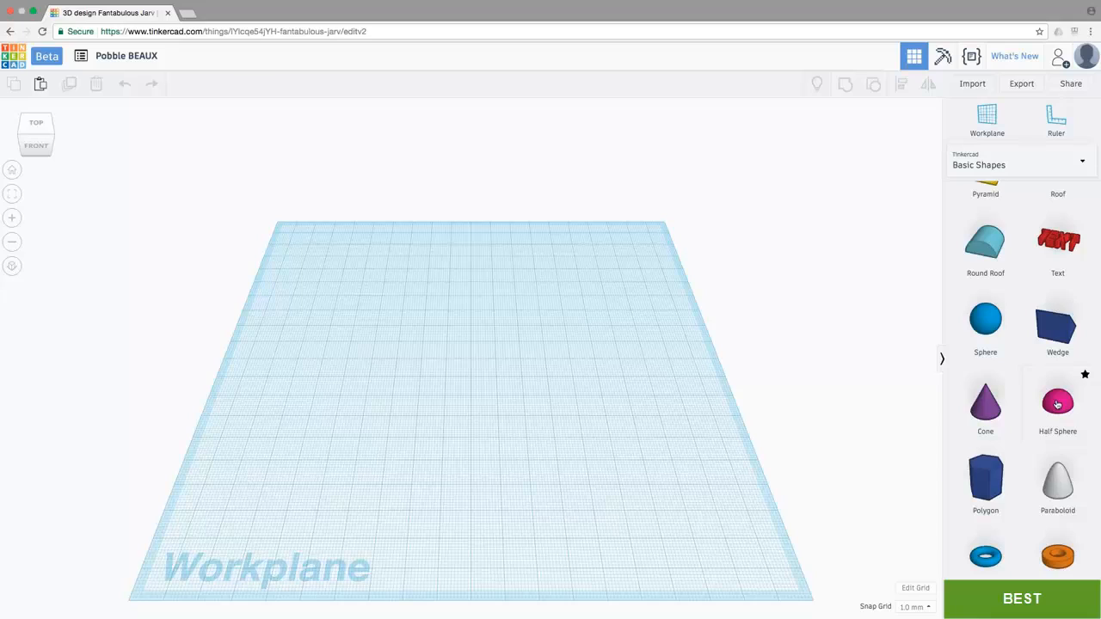
{"action": "left_click_drag", "start_coordinate": [1058, 405], "coordinate": [474, 379]}
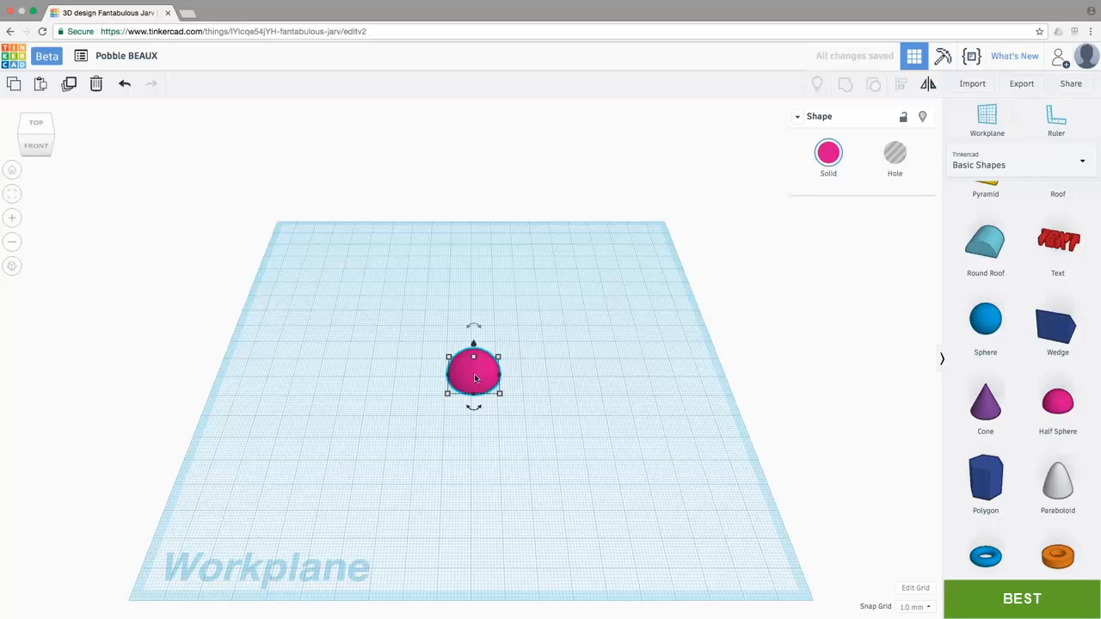
{"action": "mouse_move", "coordinate": [448, 394]}
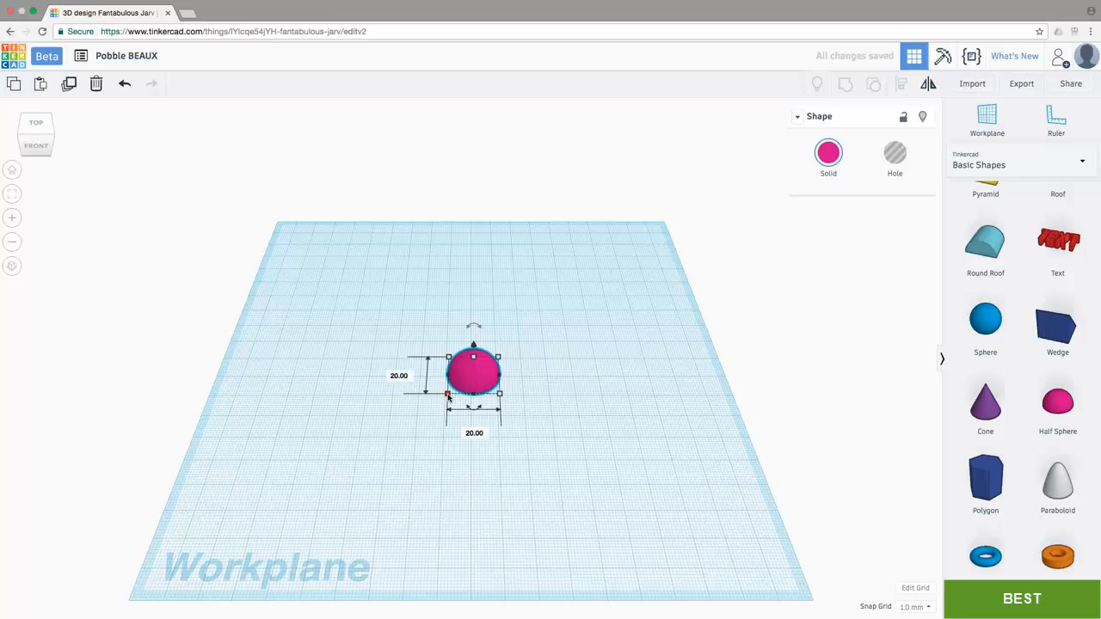
{"action": "left_click", "coordinate": [471, 431]}
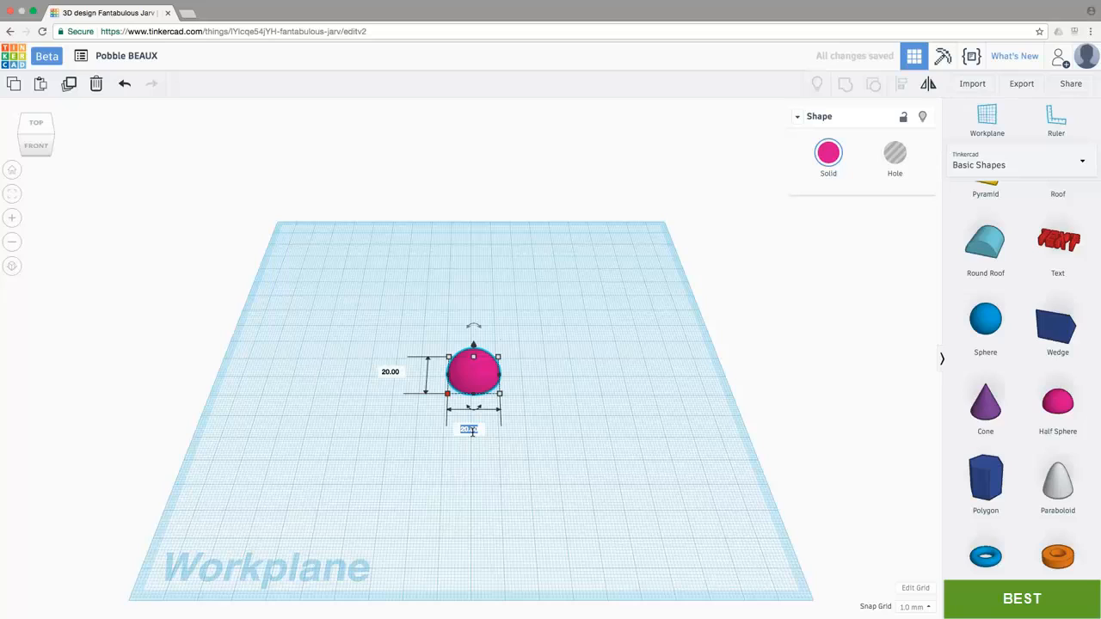
{"action": "key", "text": "Left"}
{"action": "type", "text": "1"}
{"action": "key", "text": "Tab"}
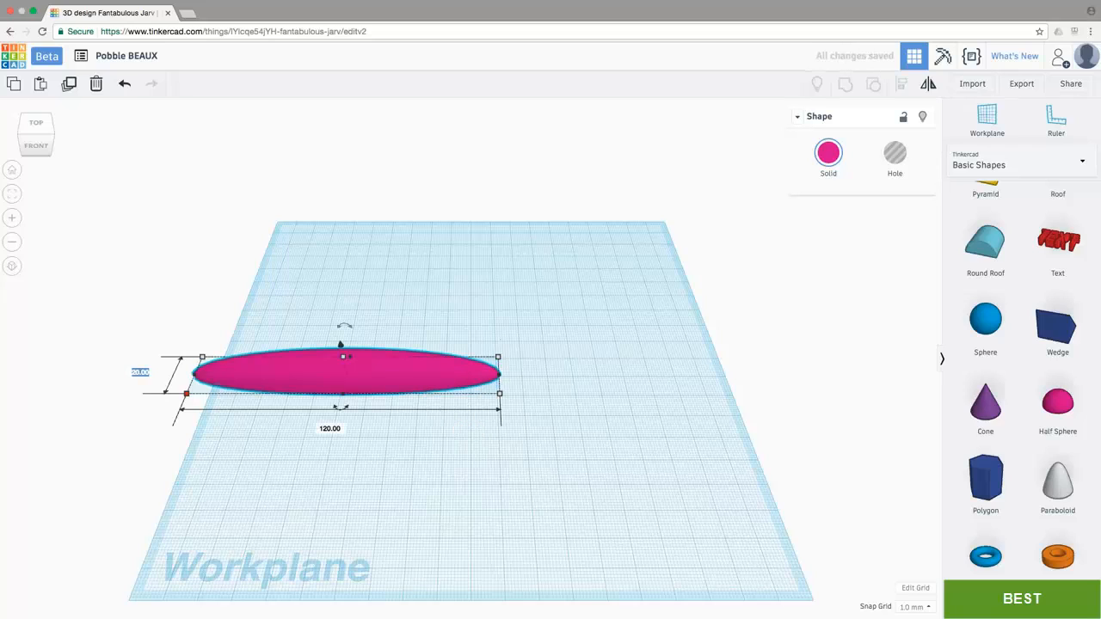
{"action": "type", "text": "70"}
{"action": "key", "text": "Return"}
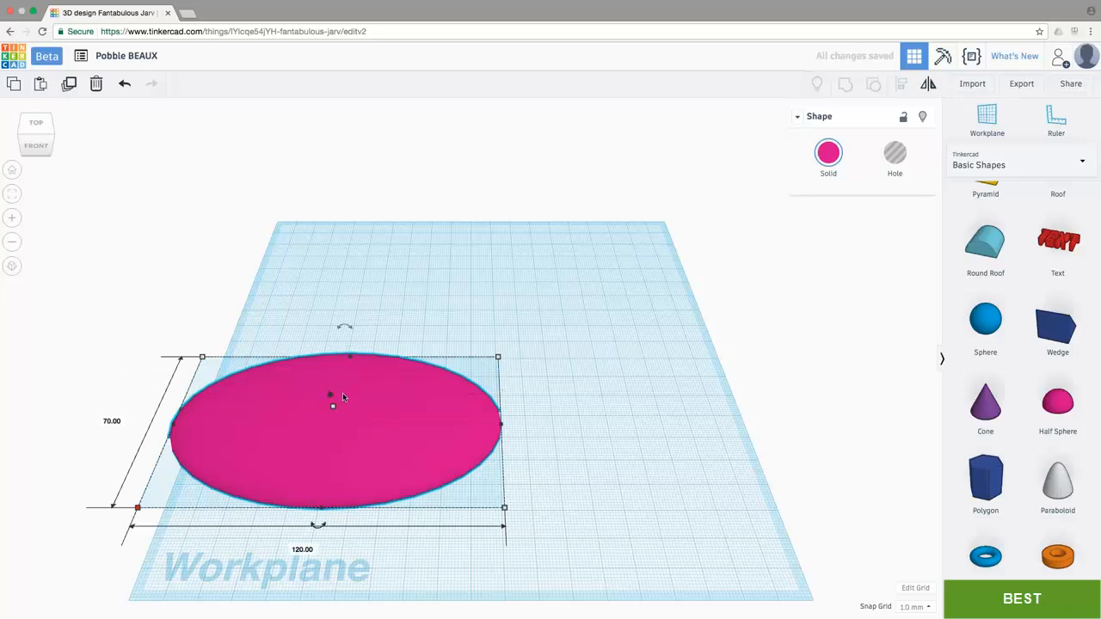
Step: Set the half sphere's height to 25 mm and move it to the horizontal centre of the workplane
{"action": "mouse_move", "coordinate": [334, 408]}
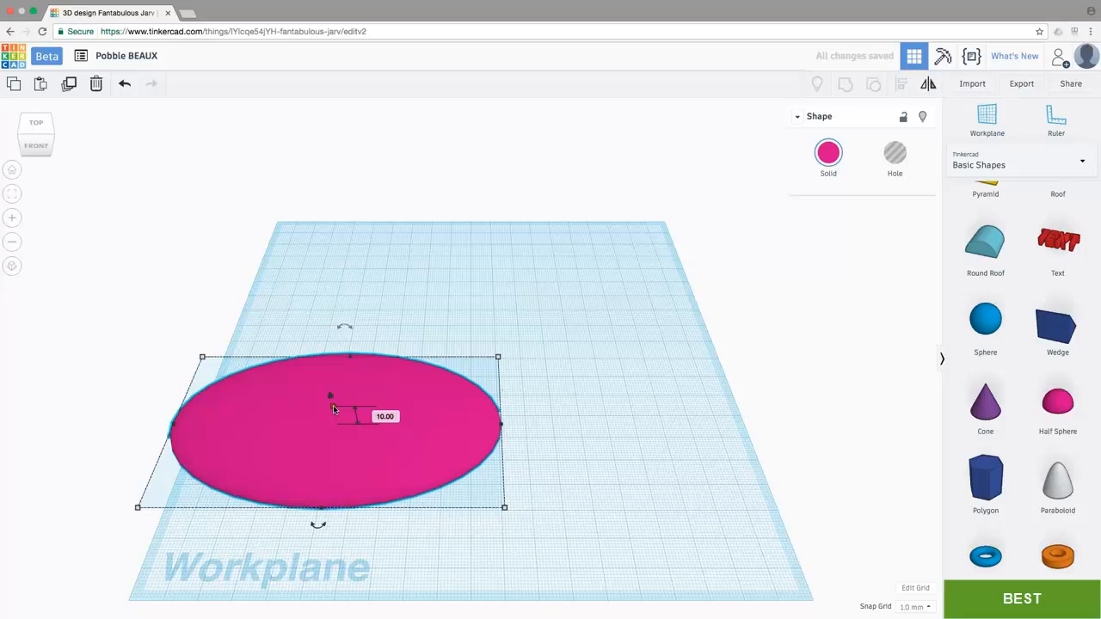
{"action": "left_click", "coordinate": [384, 417]}
{"action": "type", "text": "25"}
{"action": "key", "text": "Return"}
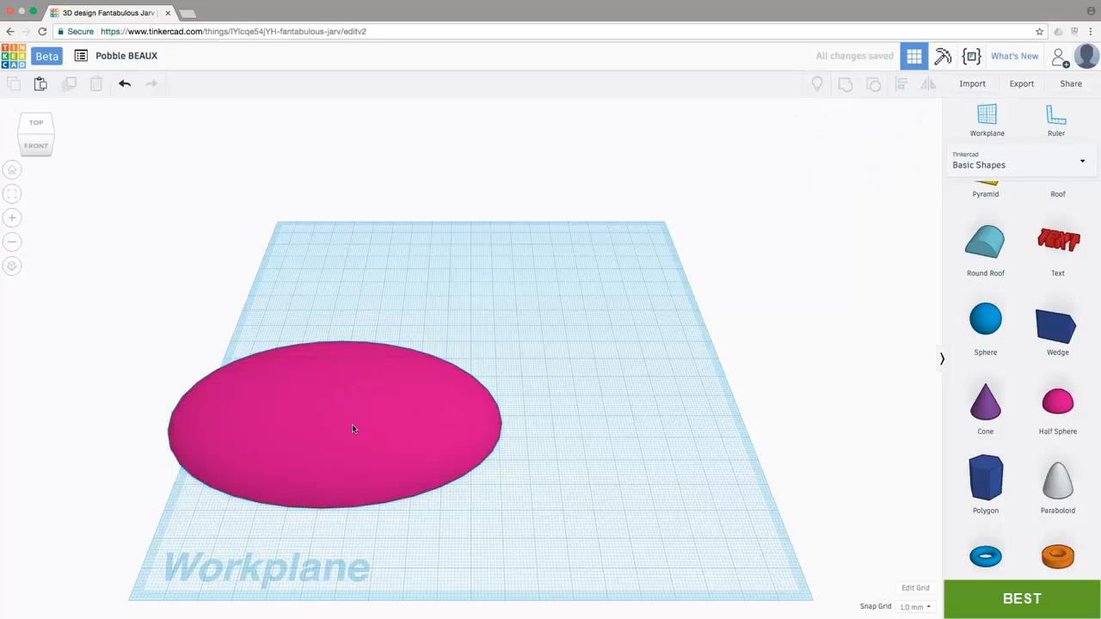
{"action": "left_click_drag", "start_coordinate": [352, 424], "coordinate": [508, 414]}
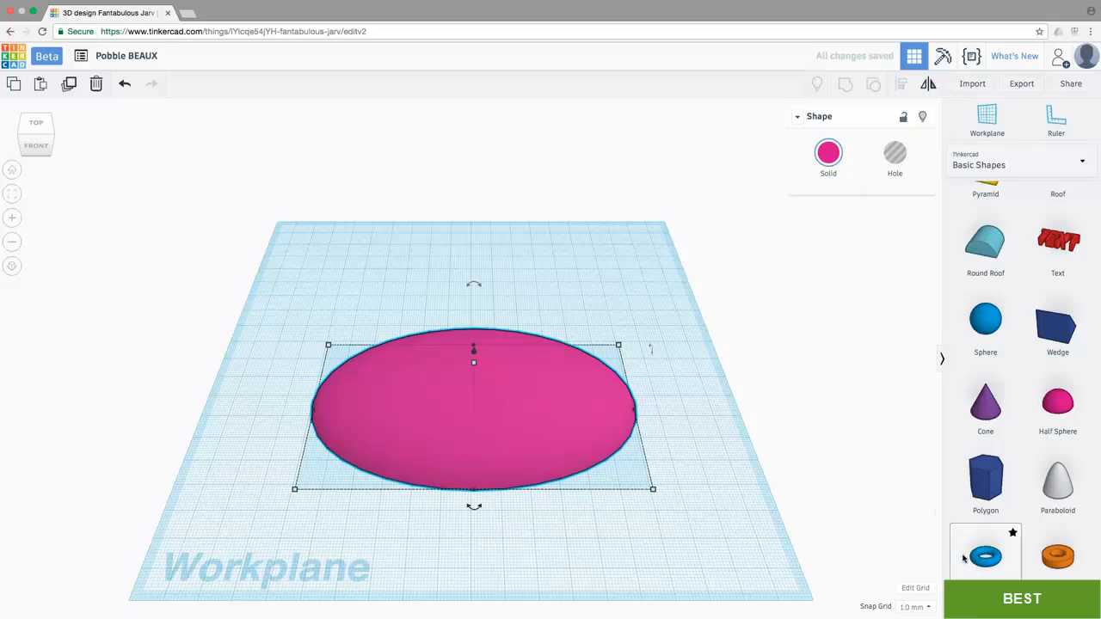
Step: Place a torus beside the right end of the pink dome and size it 15 by 15 mm with a height of 6 mm
{"action": "left_click_drag", "start_coordinate": [981, 559], "coordinate": [664, 414]}
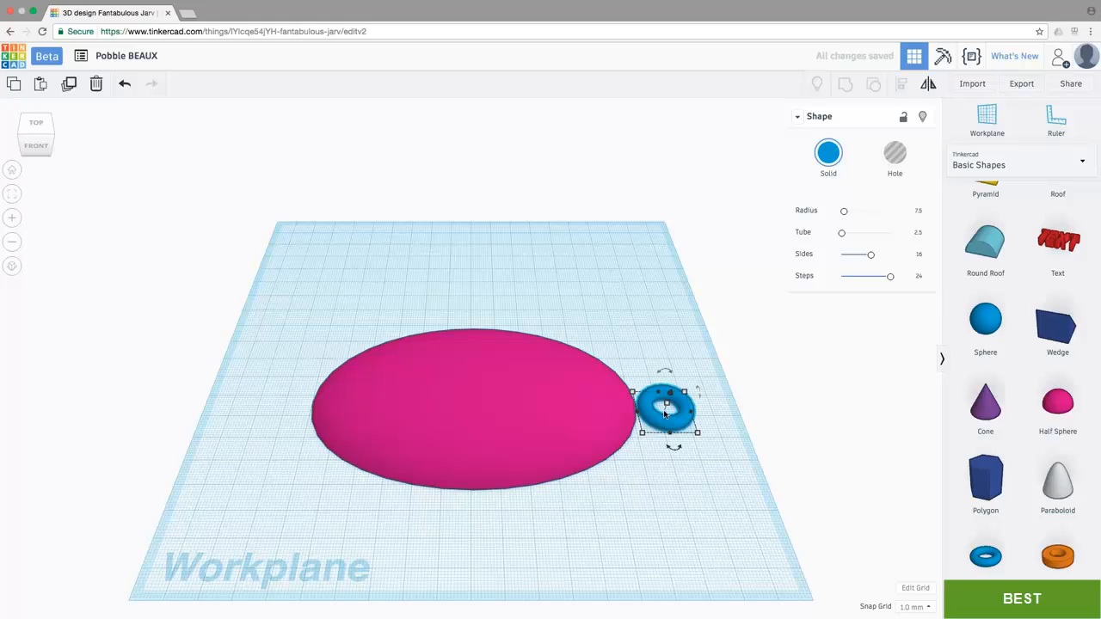
{"action": "mouse_move", "coordinate": [698, 435]}
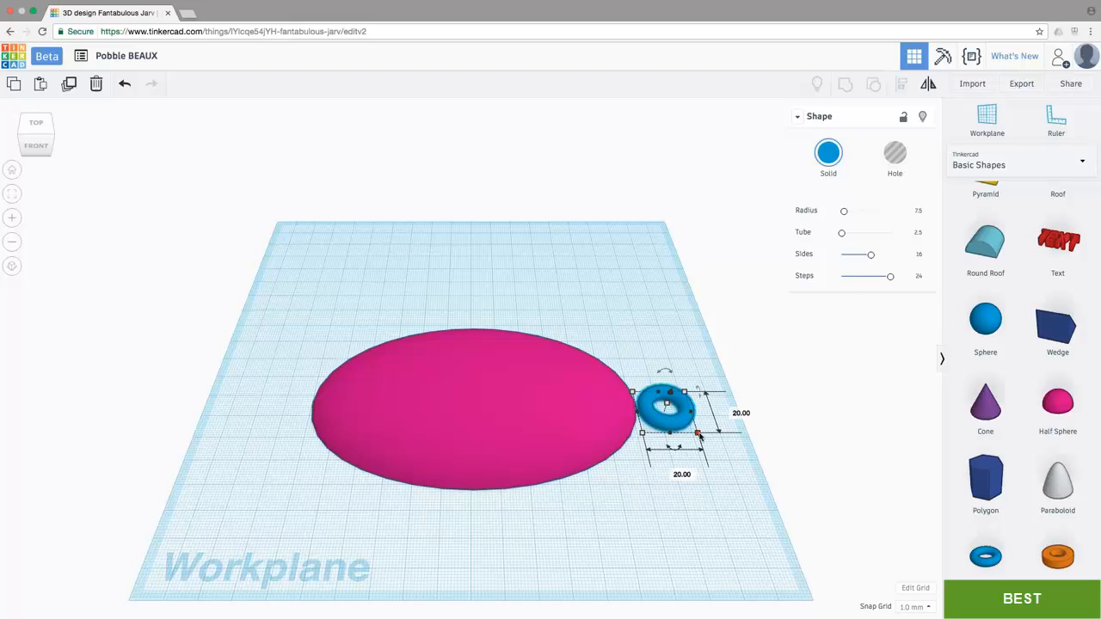
{"action": "left_click", "coordinate": [679, 472]}
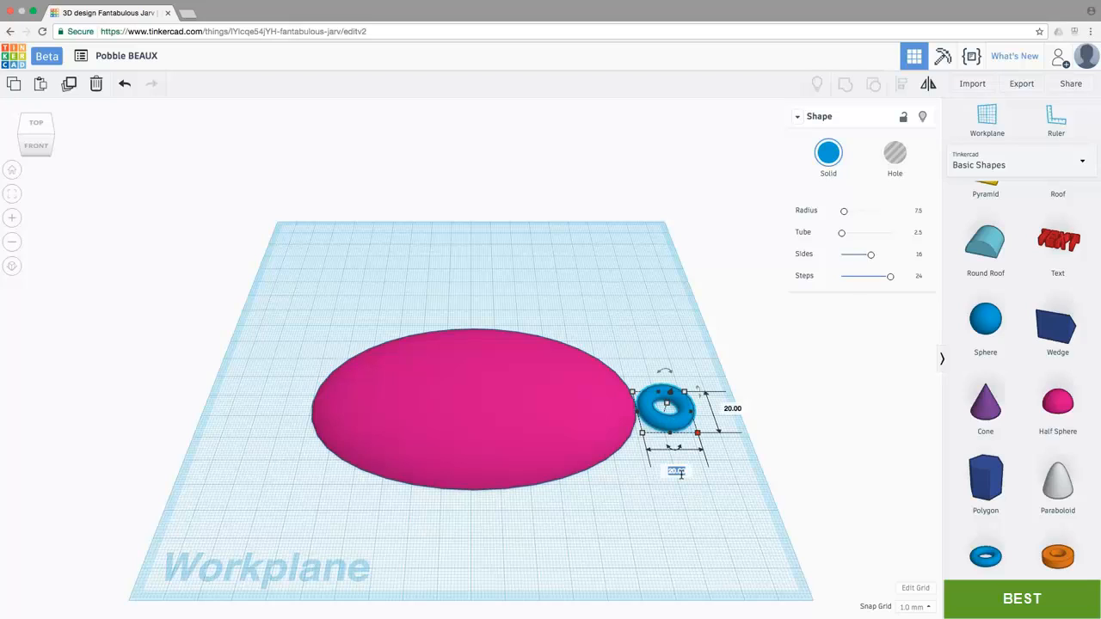
{"action": "type", "text": "15"}
{"action": "key", "text": "Tab"}
{"action": "type", "text": "15"}
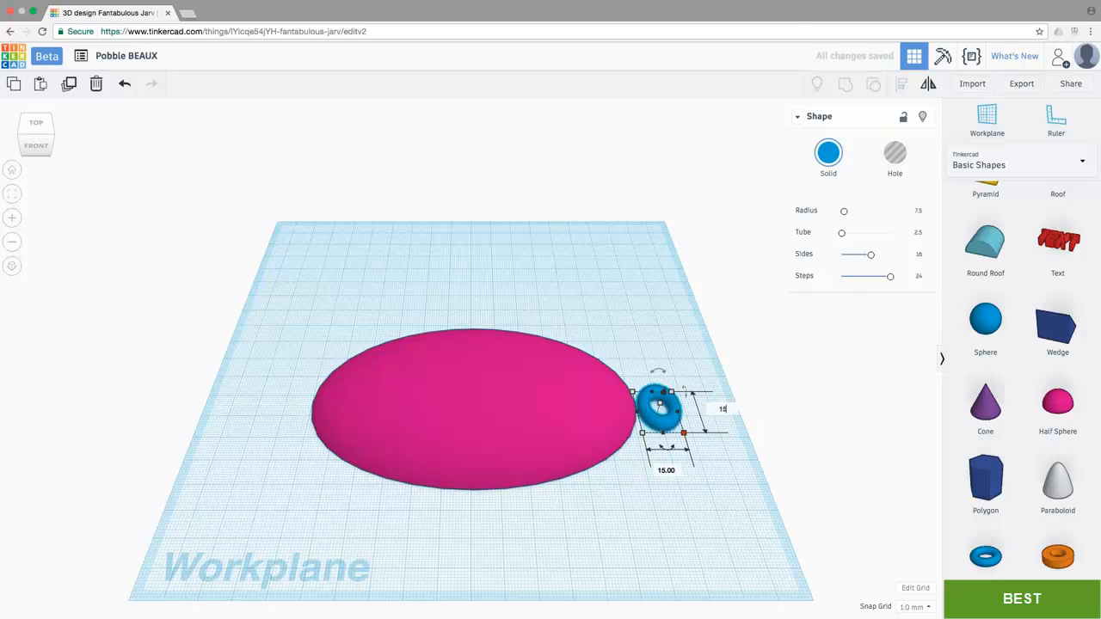
{"action": "key", "text": "Return"}
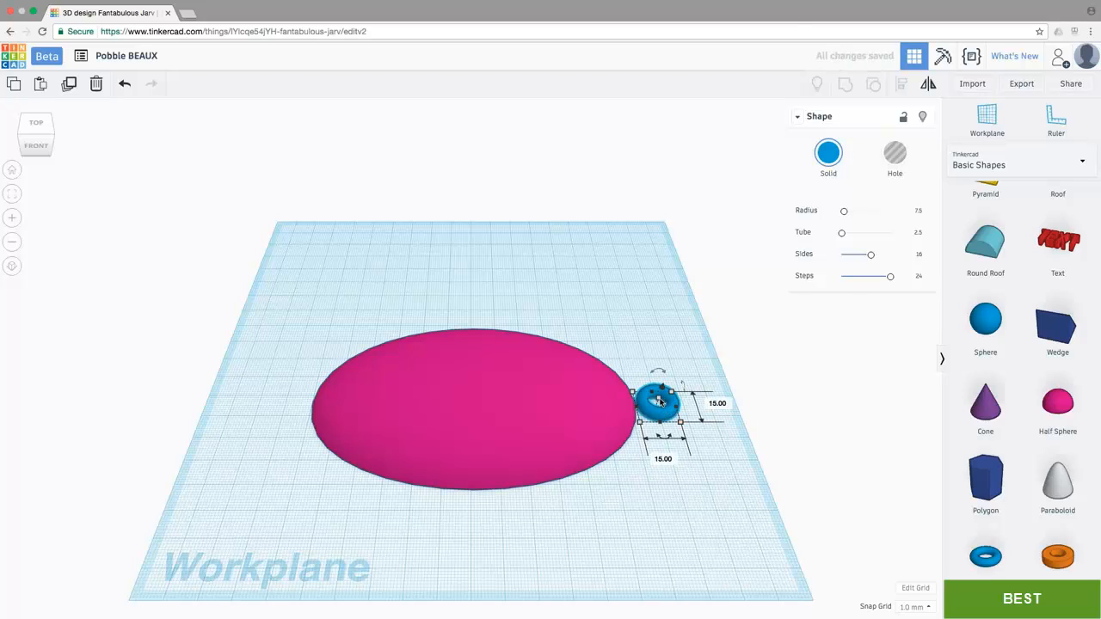
{"action": "mouse_move", "coordinate": [659, 402]}
{"action": "left_click", "coordinate": [705, 403]}
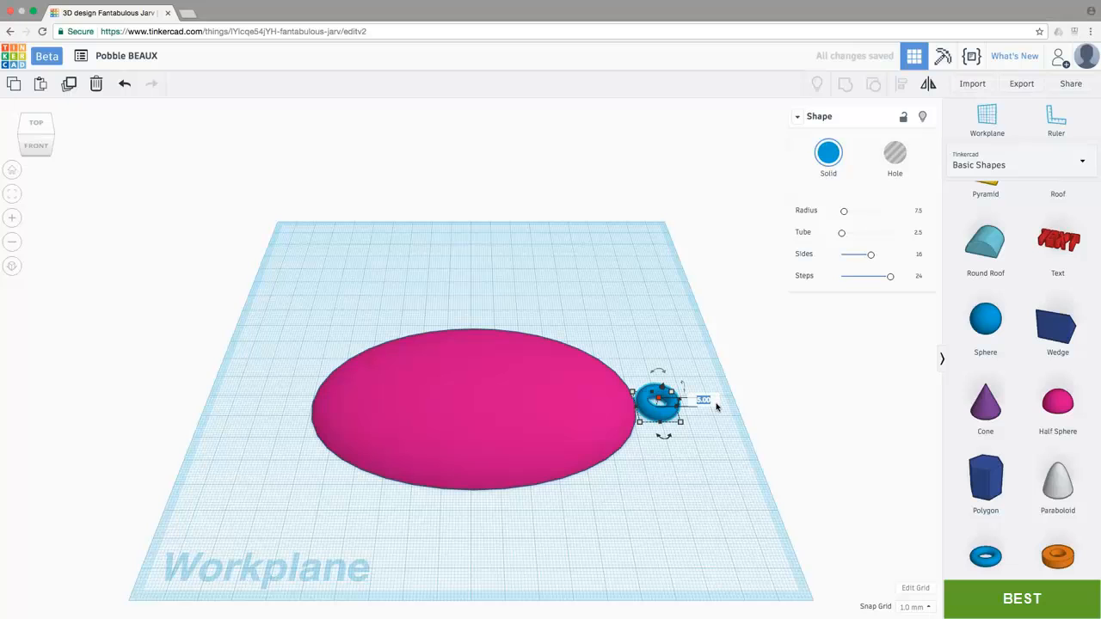
{"action": "type", "text": "6"}
{"action": "key", "text": "Return"}
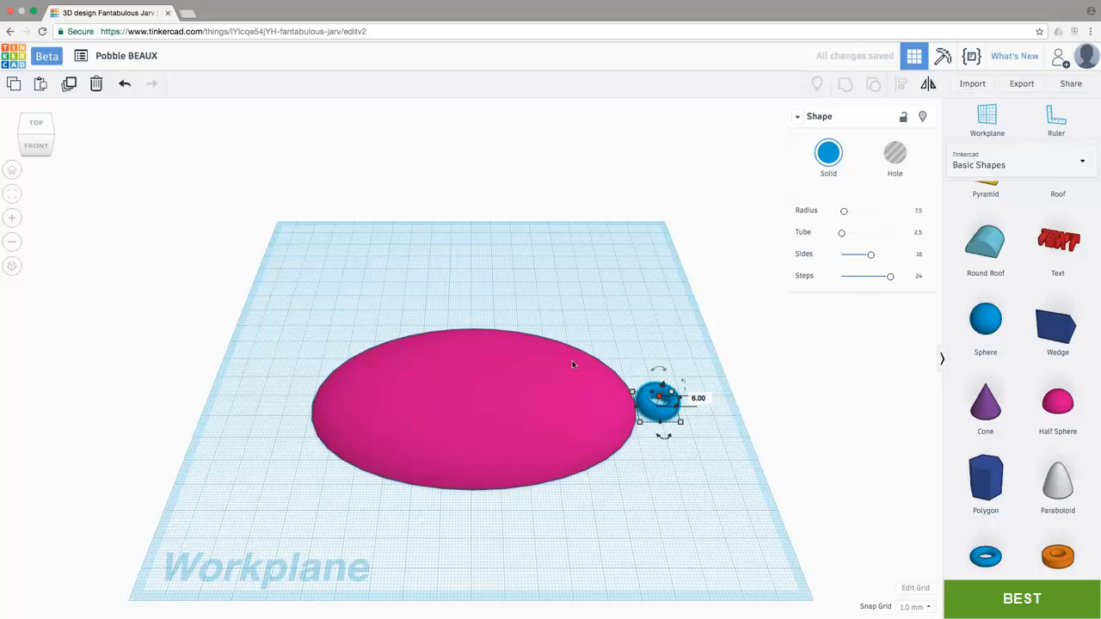
Step: Add a box hole next to the torus and set its height to 3 mm
{"action": "scroll", "coordinate": [572, 365], "scroll_direction": "up", "scroll_amount": 5}
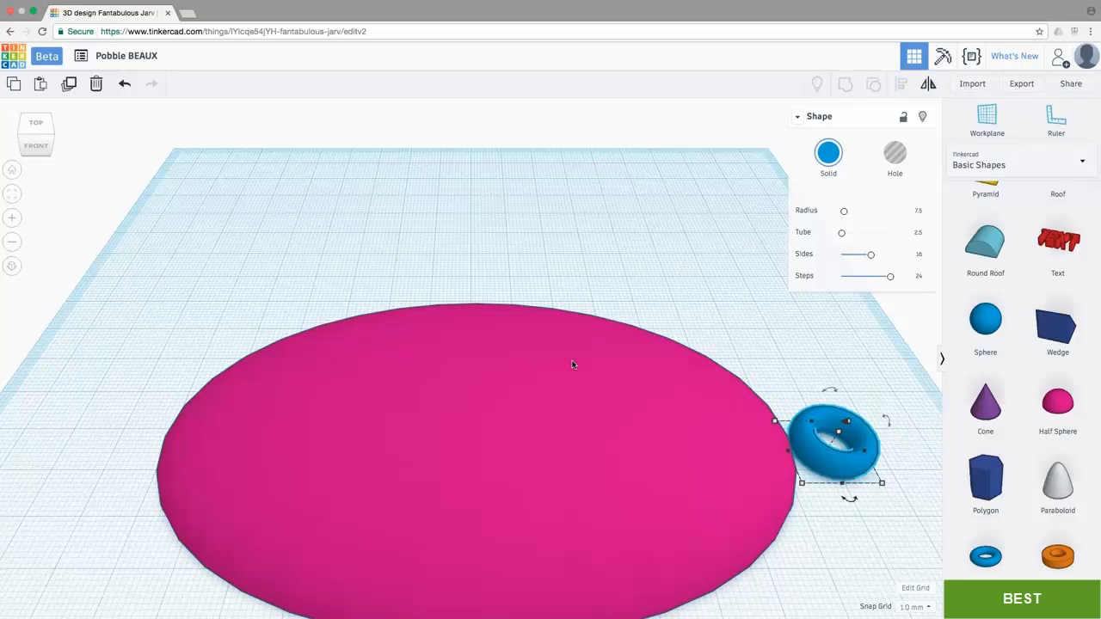
{"action": "middle_click_drag", "start_coordinate": [572, 365], "coordinate": [468, 277]}
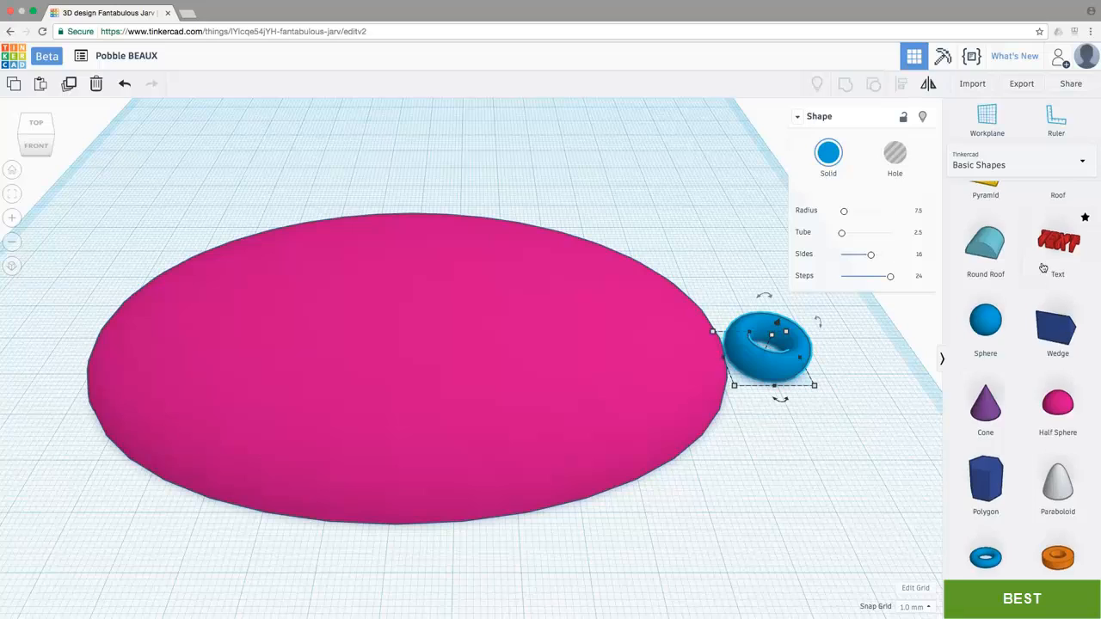
{"action": "scroll", "coordinate": [1043, 267], "scroll_direction": "up", "scroll_amount": 5}
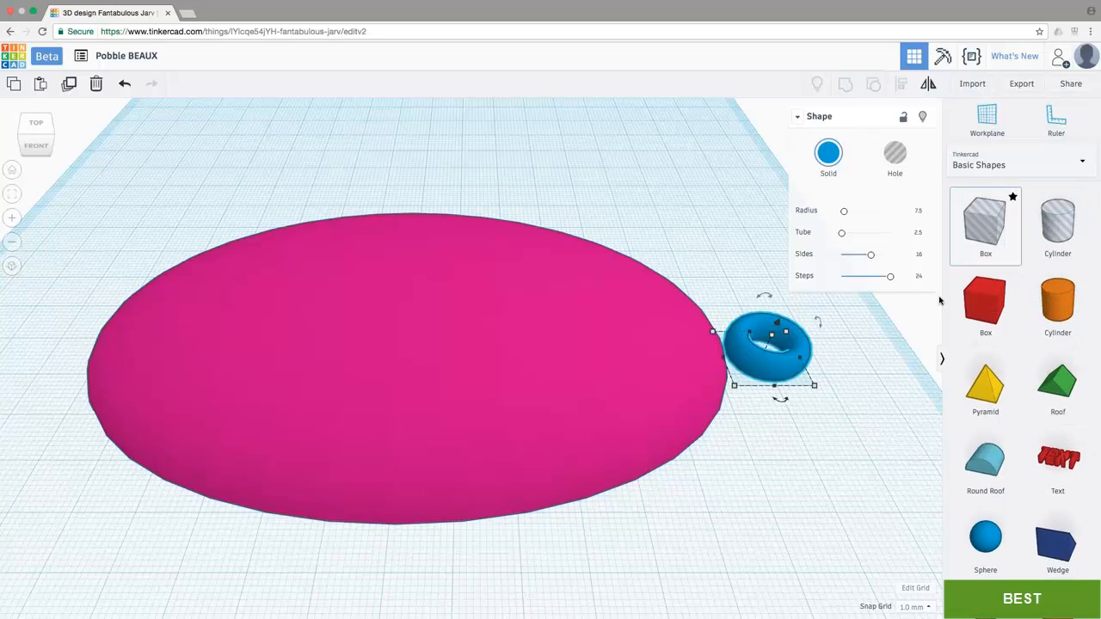
{"action": "left_click_drag", "start_coordinate": [994, 231], "coordinate": [790, 462]}
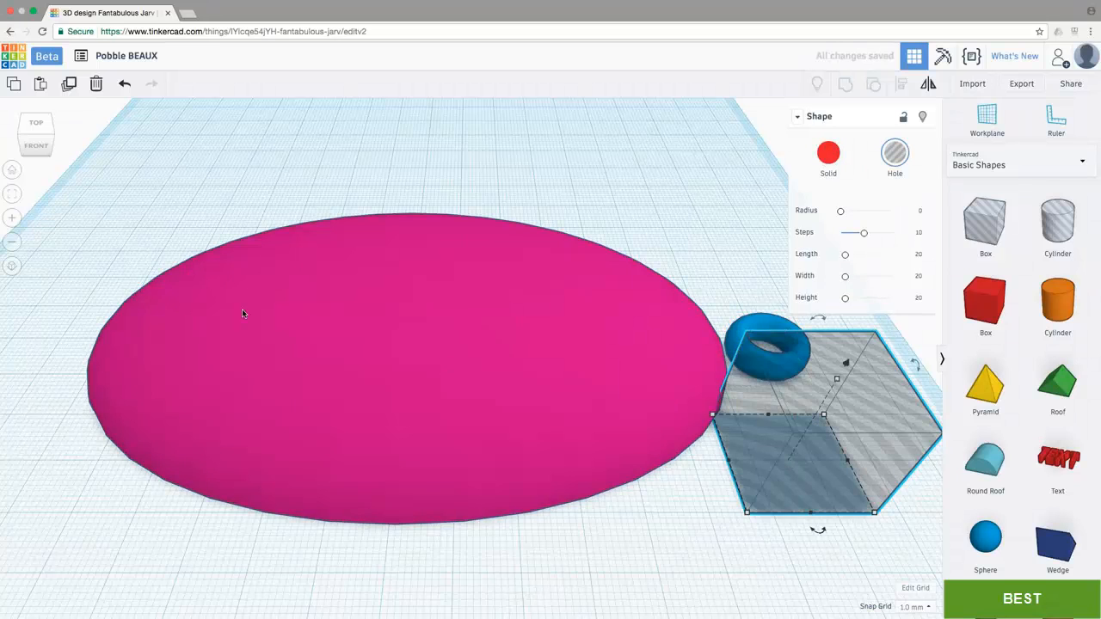
{"action": "left_click", "coordinate": [12, 268]}
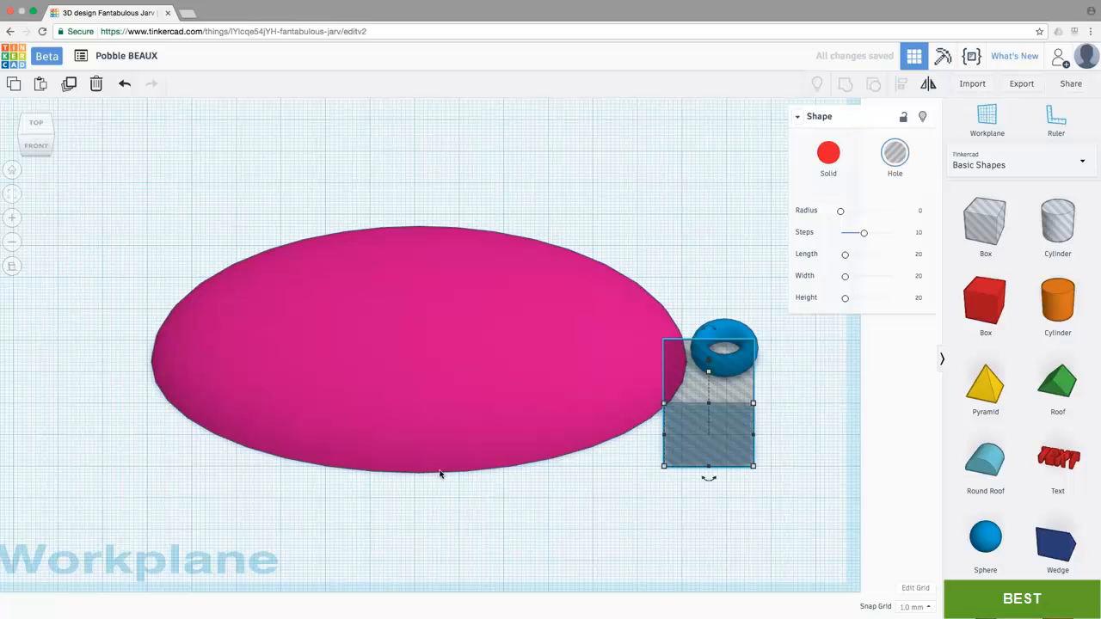
{"action": "left_click", "coordinate": [38, 148]}
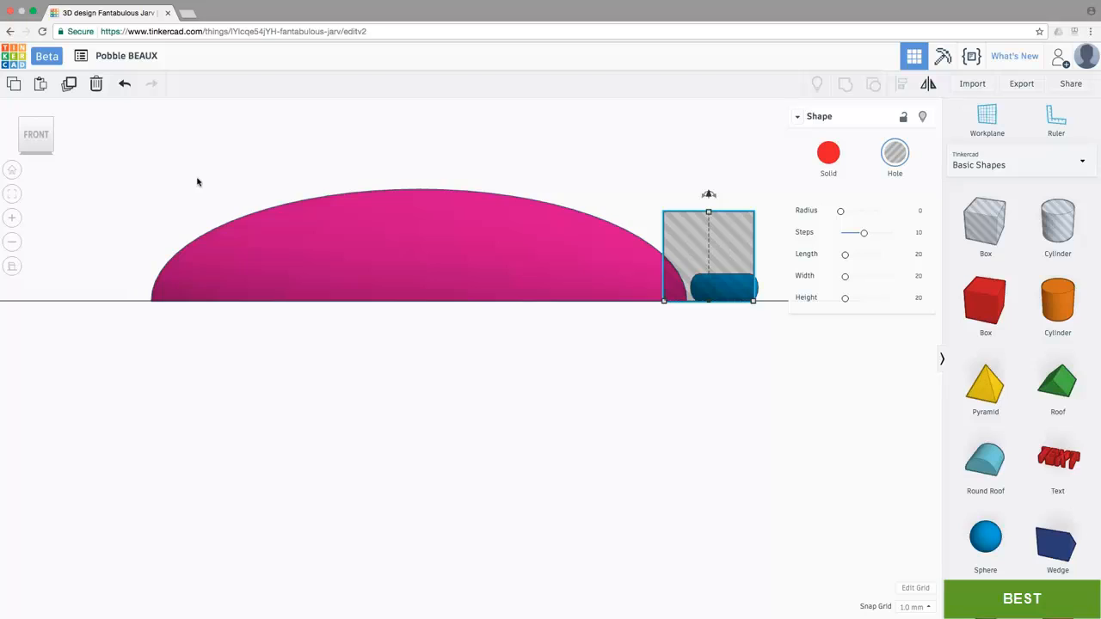
{"action": "mouse_move", "coordinate": [709, 215]}
{"action": "left_click", "coordinate": [751, 254]}
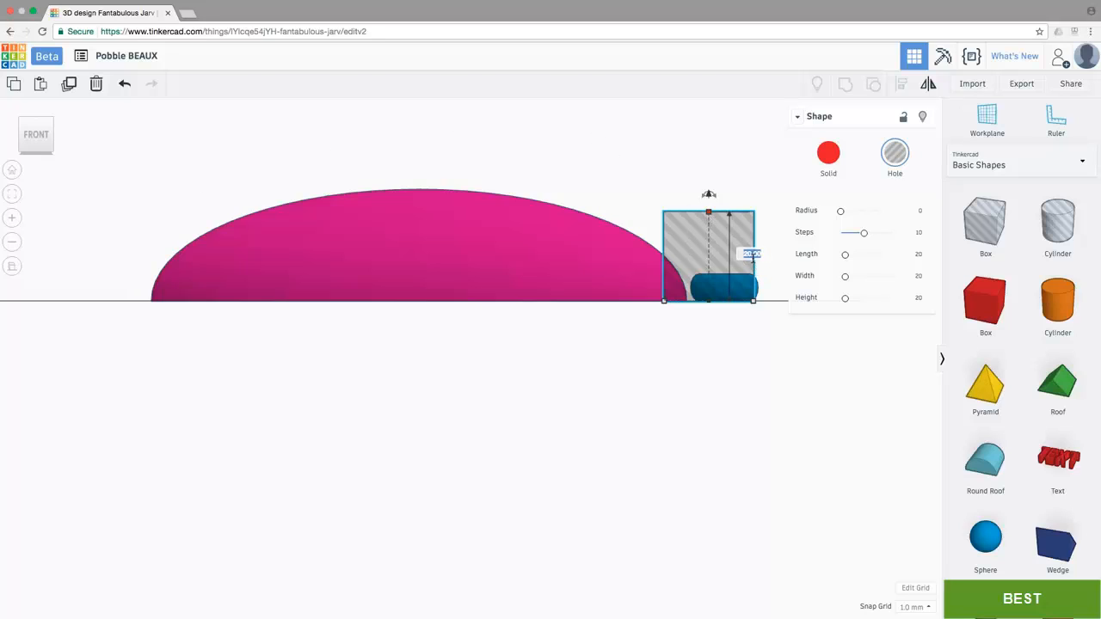
{"action": "type", "text": "3"}
{"action": "key", "text": "Return"}
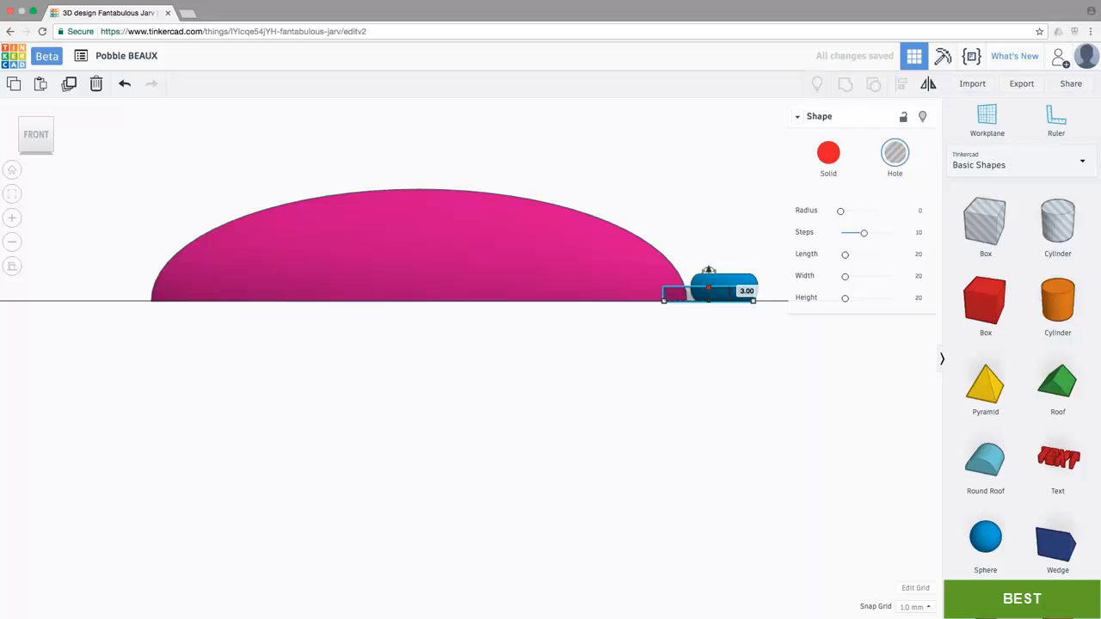
Step: Move the box hole over the torus and align the two shapes on their centres in both horizontal directions
{"action": "left_click", "coordinate": [34, 123]}
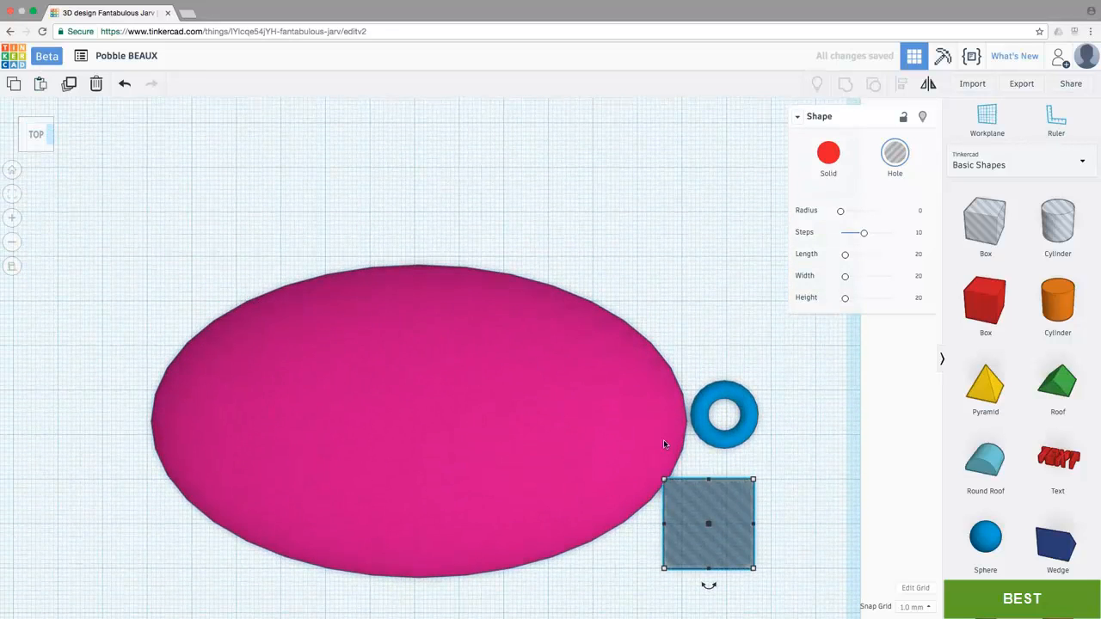
{"action": "left_click_drag", "start_coordinate": [718, 504], "coordinate": [736, 397]}
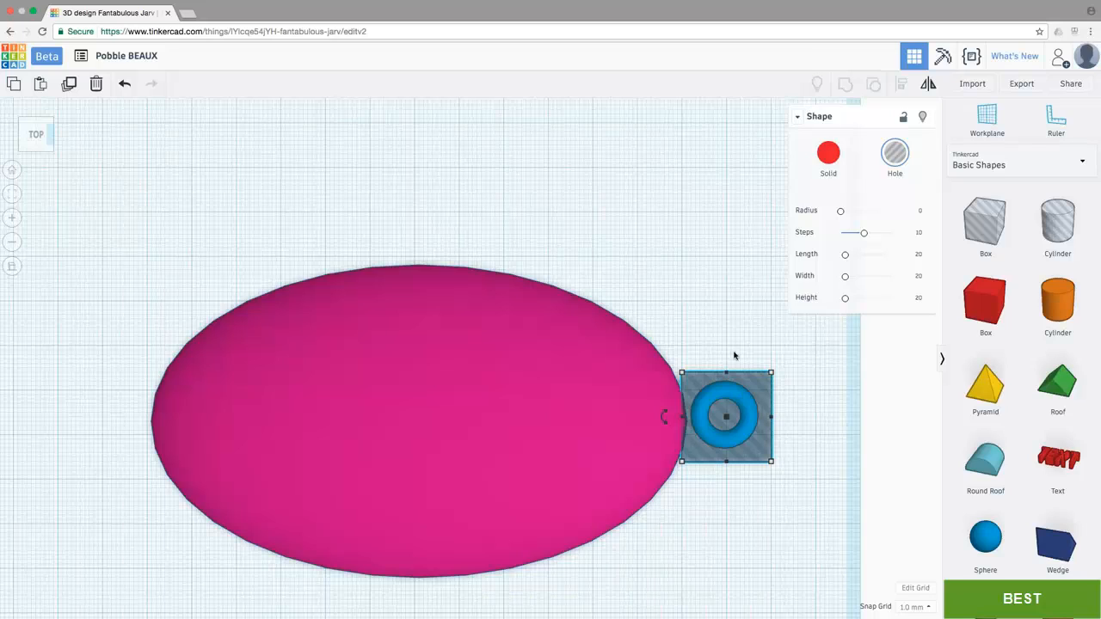
{"action": "left_click_drag", "start_coordinate": [771, 372], "coordinate": [802, 504]}
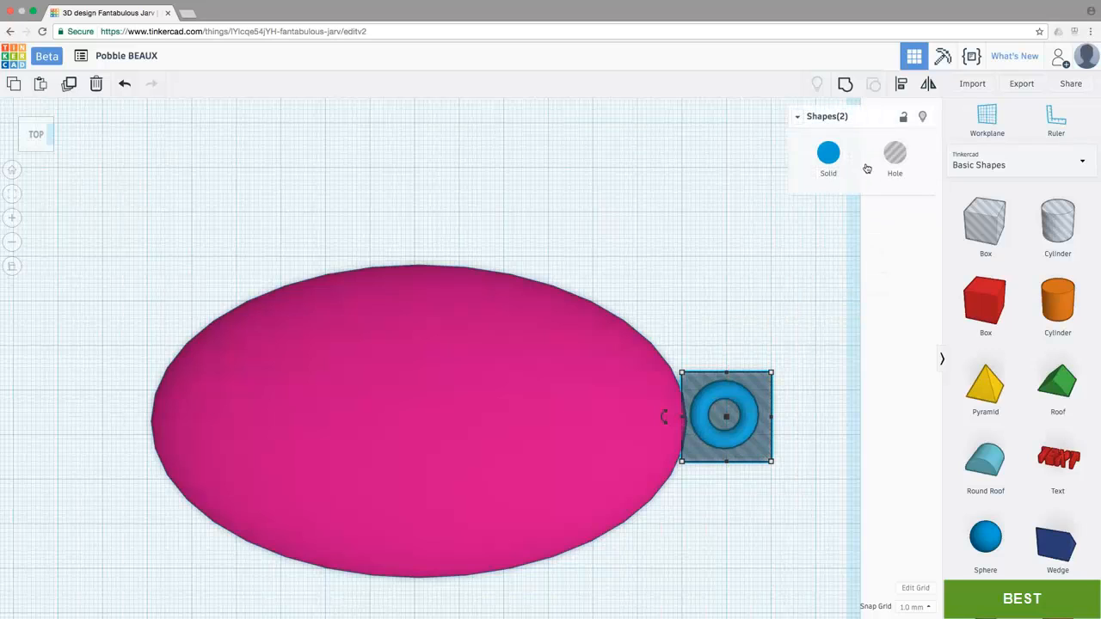
{"action": "left_click", "coordinate": [902, 86]}
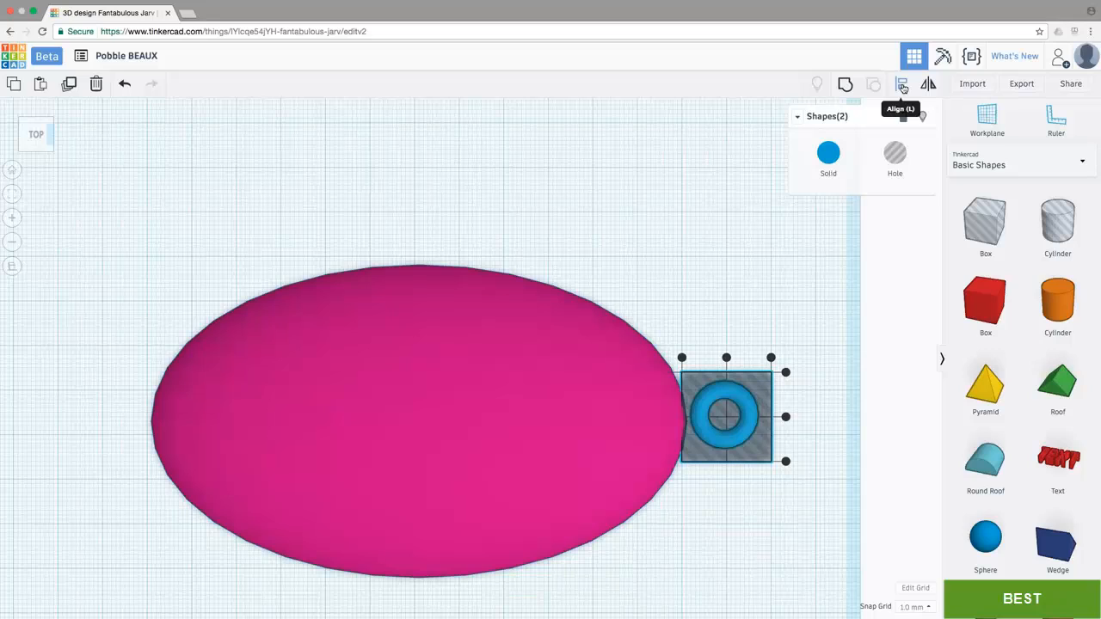
{"action": "left_click", "coordinate": [785, 416]}
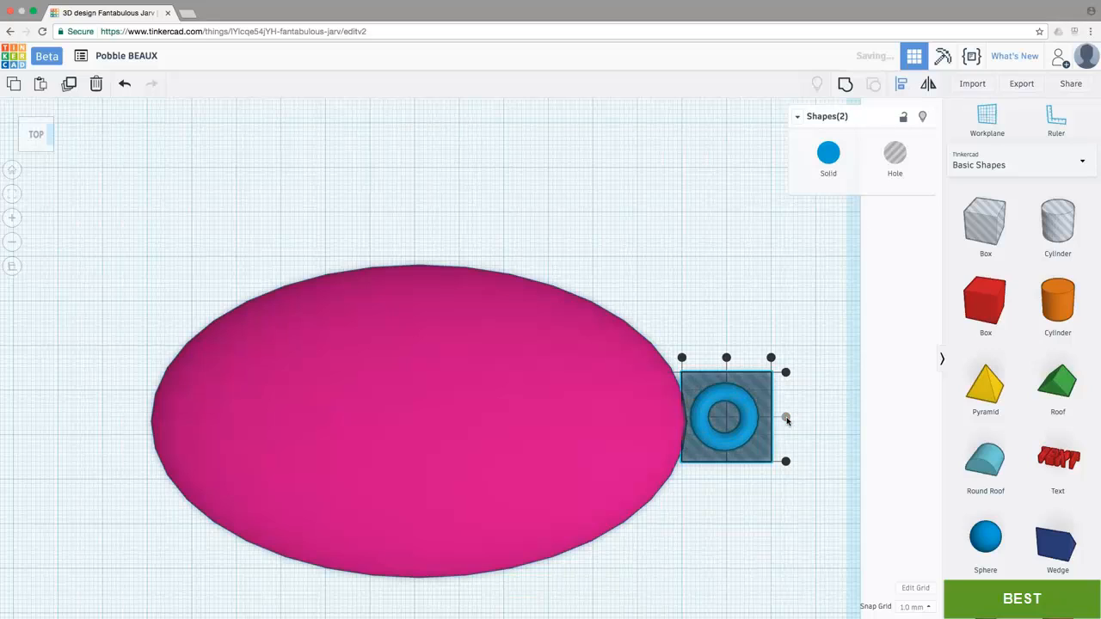
{"action": "left_click", "coordinate": [727, 358]}
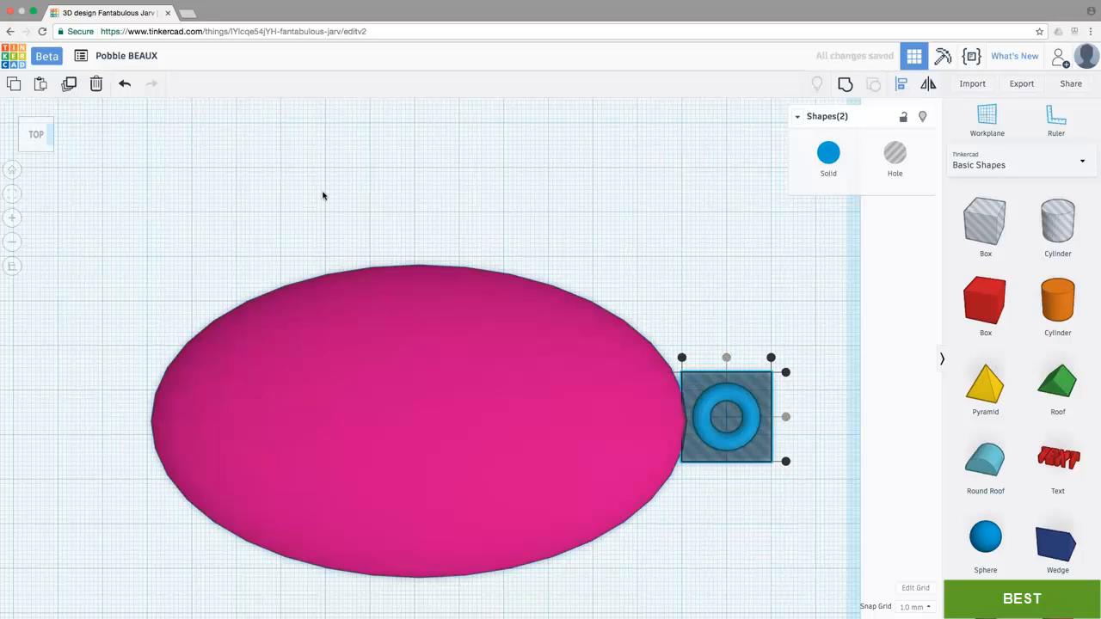
Step: Group the torus with the box hole to cut away its lower half, and lower the remaining ring 3 mm onto the workplane
{"action": "left_click", "coordinate": [37, 150]}
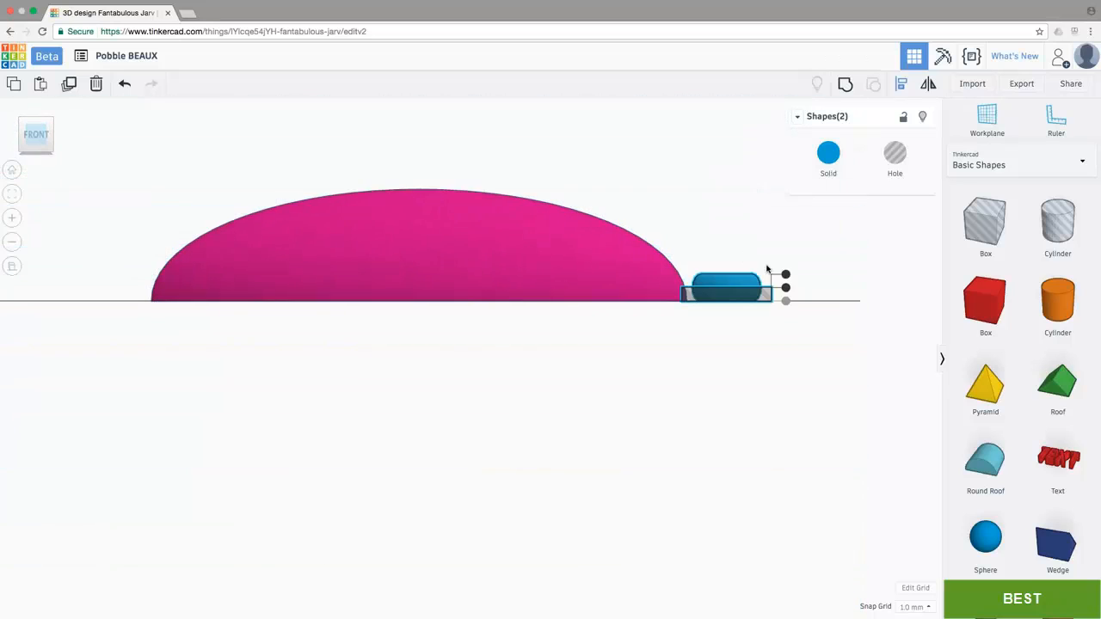
{"action": "left_click", "coordinate": [846, 85]}
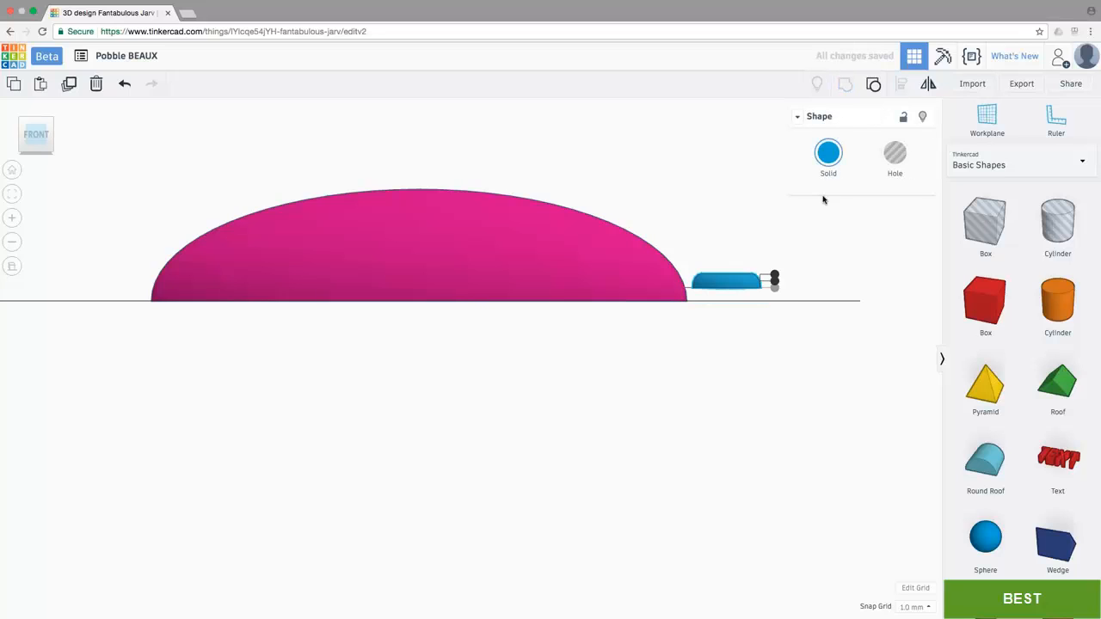
{"action": "left_click", "coordinate": [765, 235]}
{"action": "left_click", "coordinate": [733, 285]}
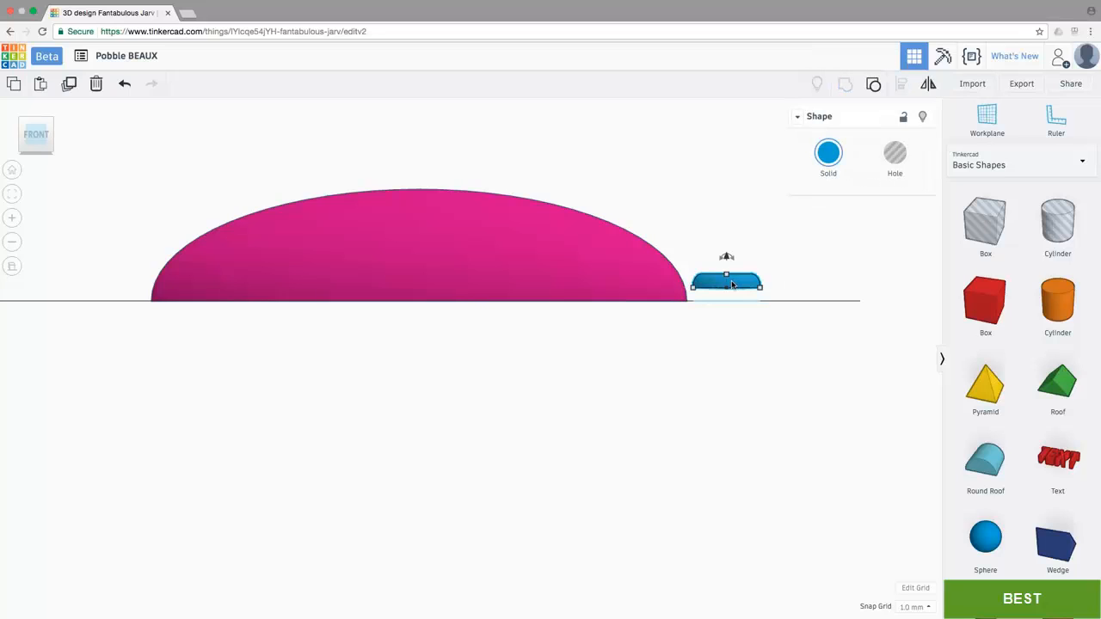
{"action": "mouse_move", "coordinate": [727, 259]}
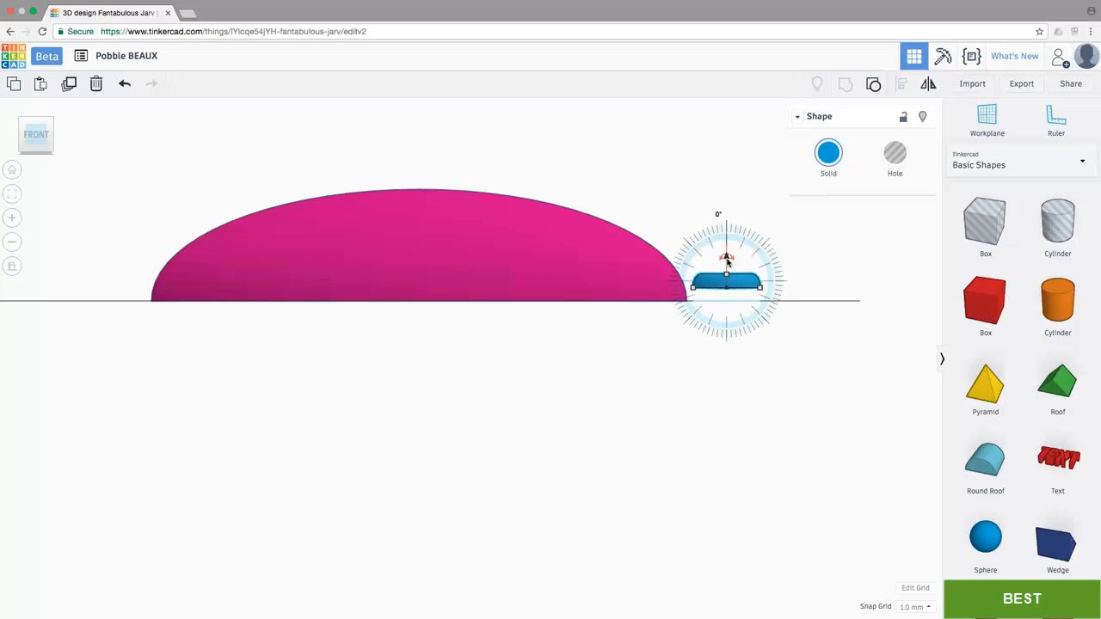
{"action": "left_click_drag", "start_coordinate": [725, 258], "coordinate": [726, 273]}
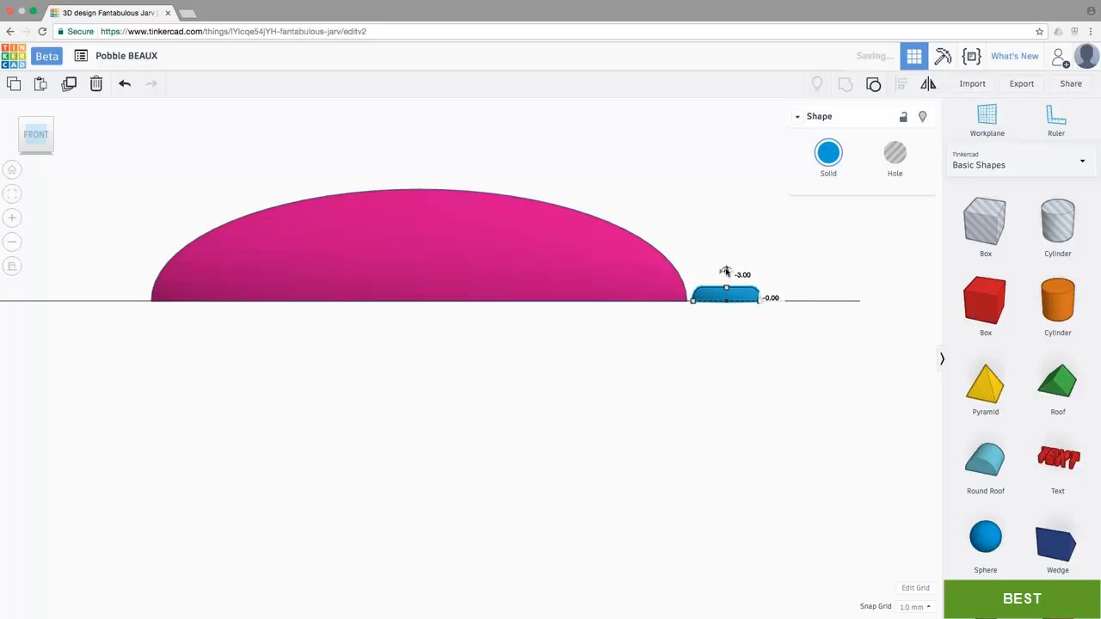
Step: Place a new half sphere on the workplane behind the pink dome
{"action": "left_click", "coordinate": [33, 121]}
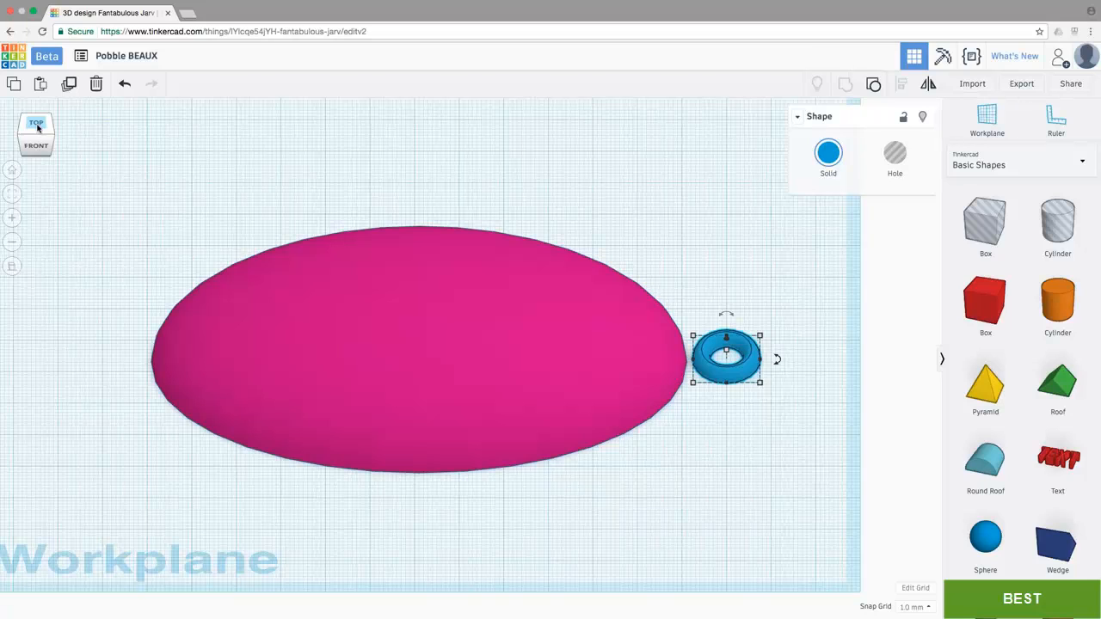
{"action": "left_click", "coordinate": [12, 267]}
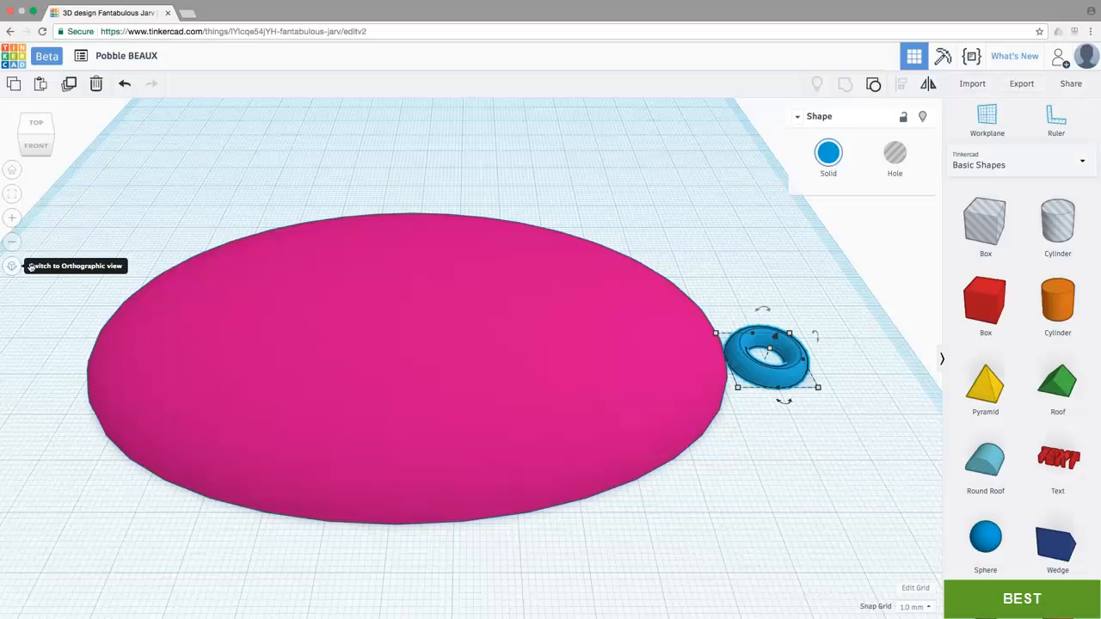
{"action": "scroll", "coordinate": [292, 359], "scroll_direction": "down", "scroll_amount": 5}
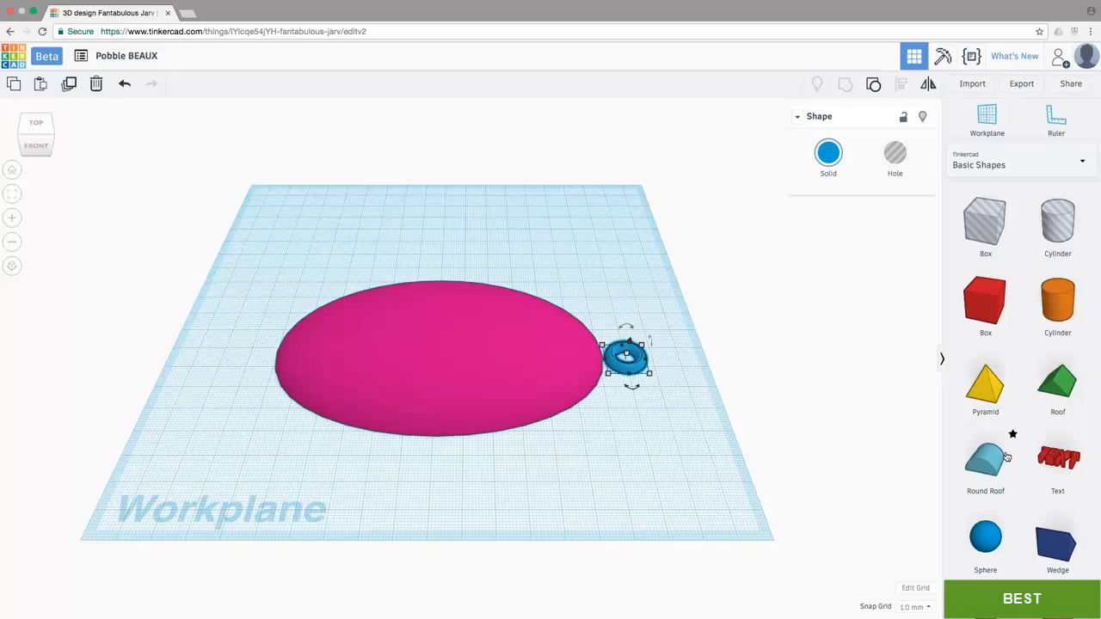
{"action": "scroll", "coordinate": [1008, 439], "scroll_direction": "down", "scroll_amount": 5}
{"action": "scroll", "coordinate": [1007, 456], "scroll_direction": "down", "scroll_amount": 2}
{"action": "scroll", "coordinate": [1007, 457], "scroll_direction": "up", "scroll_amount": 1}
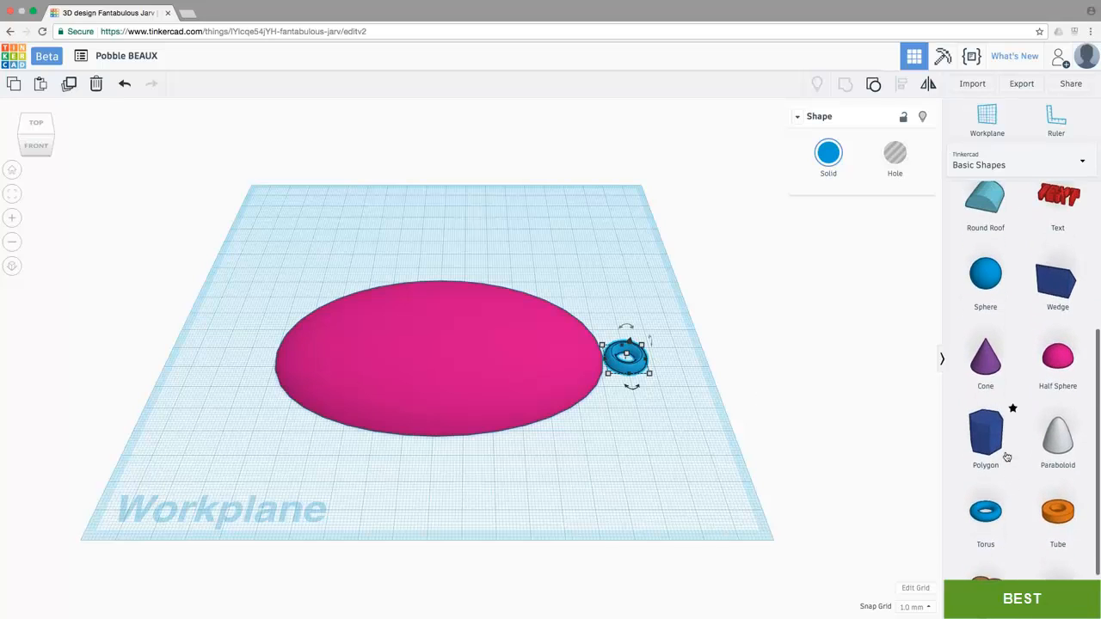
{"action": "left_click_drag", "start_coordinate": [1058, 361], "coordinate": [435, 260]}
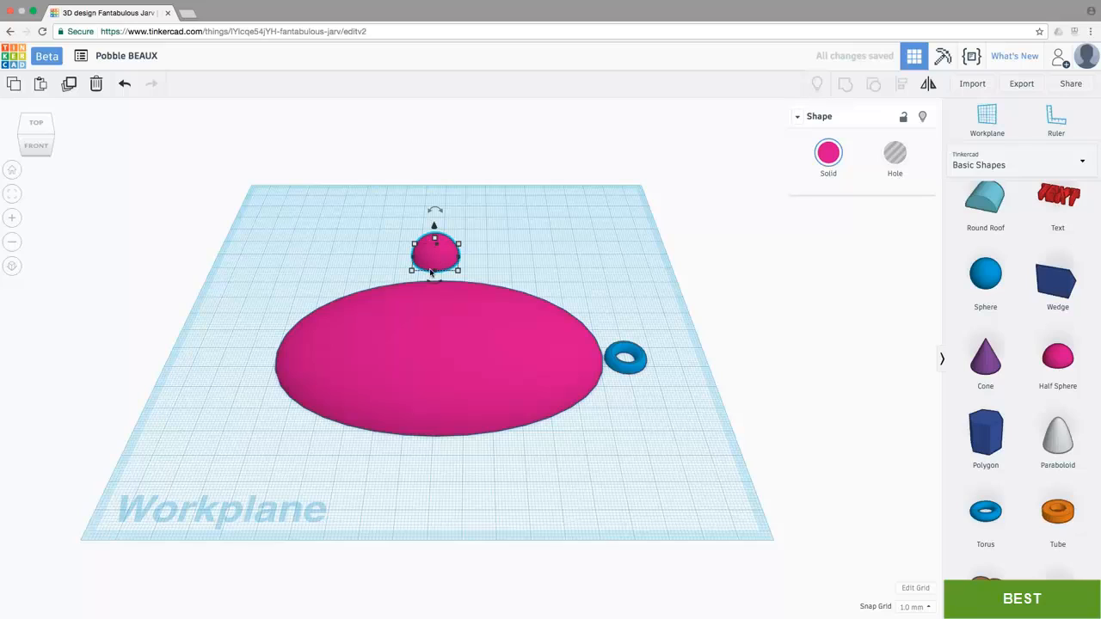
Step: Set the new half sphere's base to 118 mm long and 68 mm wide
{"action": "mouse_move", "coordinate": [410, 271]}
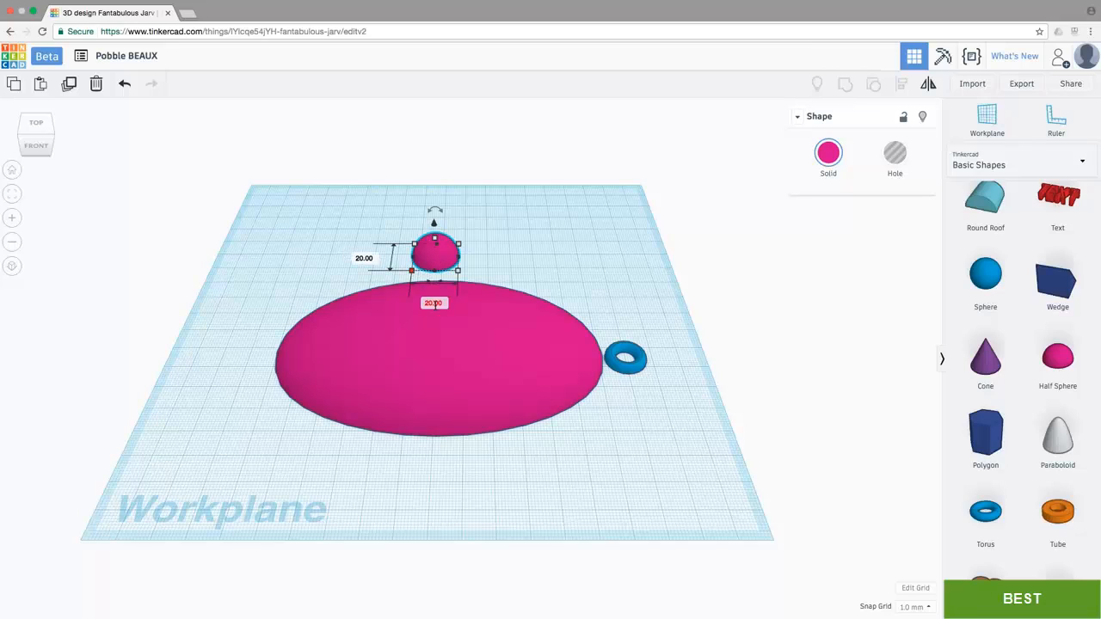
{"action": "left_click", "coordinate": [435, 305]}
{"action": "type", "text": "118"}
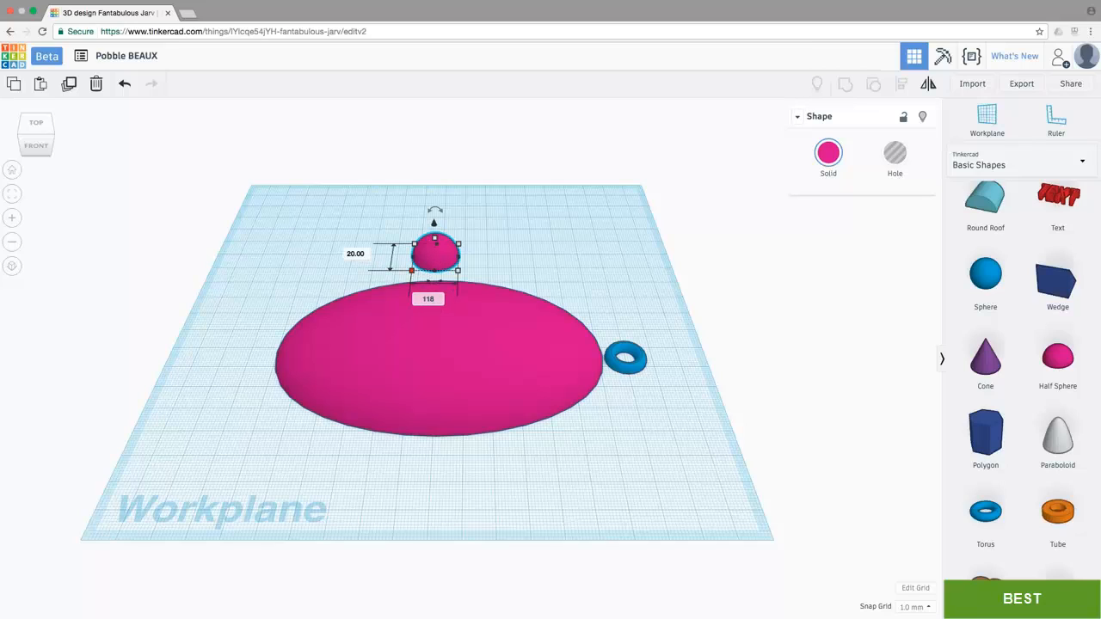
{"action": "key", "text": "Tab"}
{"action": "type", "text": "68"}
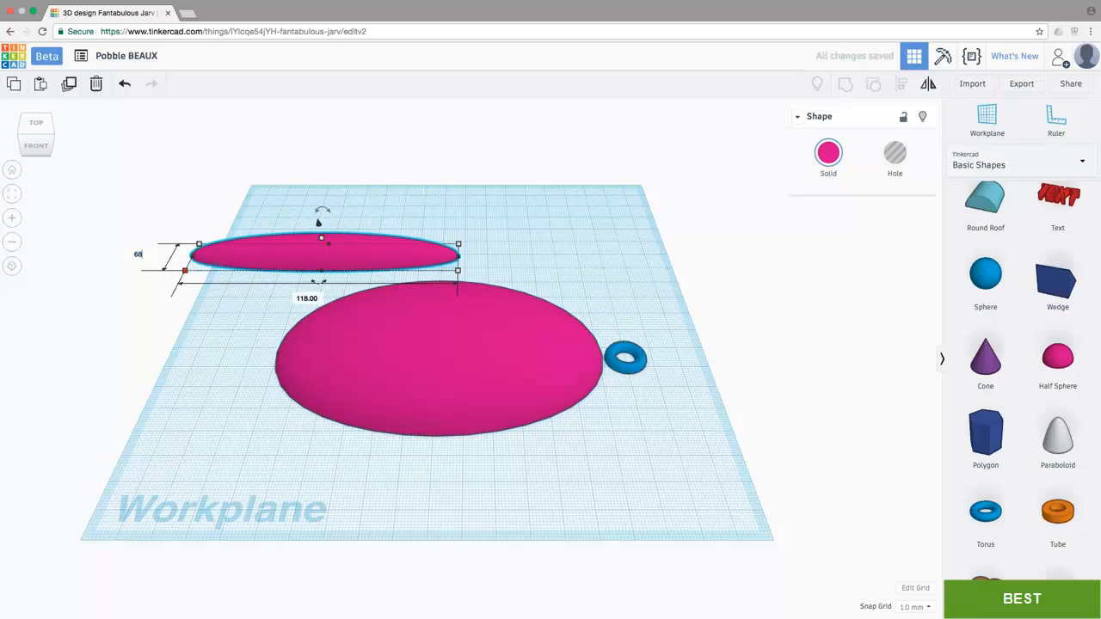
{"action": "key", "text": "Return"}
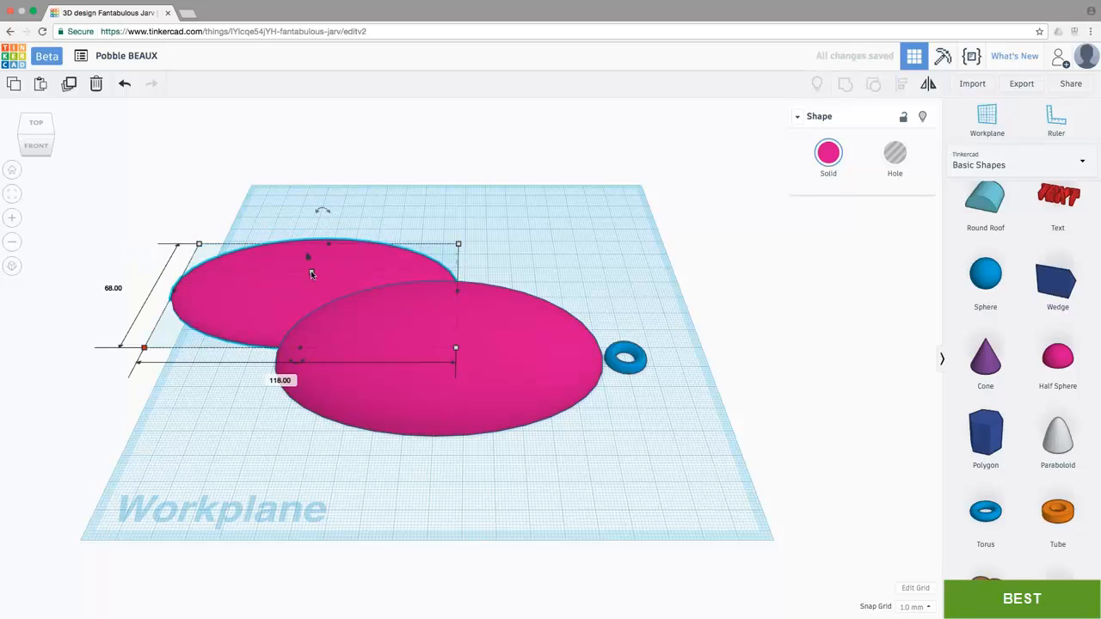
Step: Set the new half sphere's height to 23 mm and turn it into a hole
{"action": "left_click", "coordinate": [364, 284]}
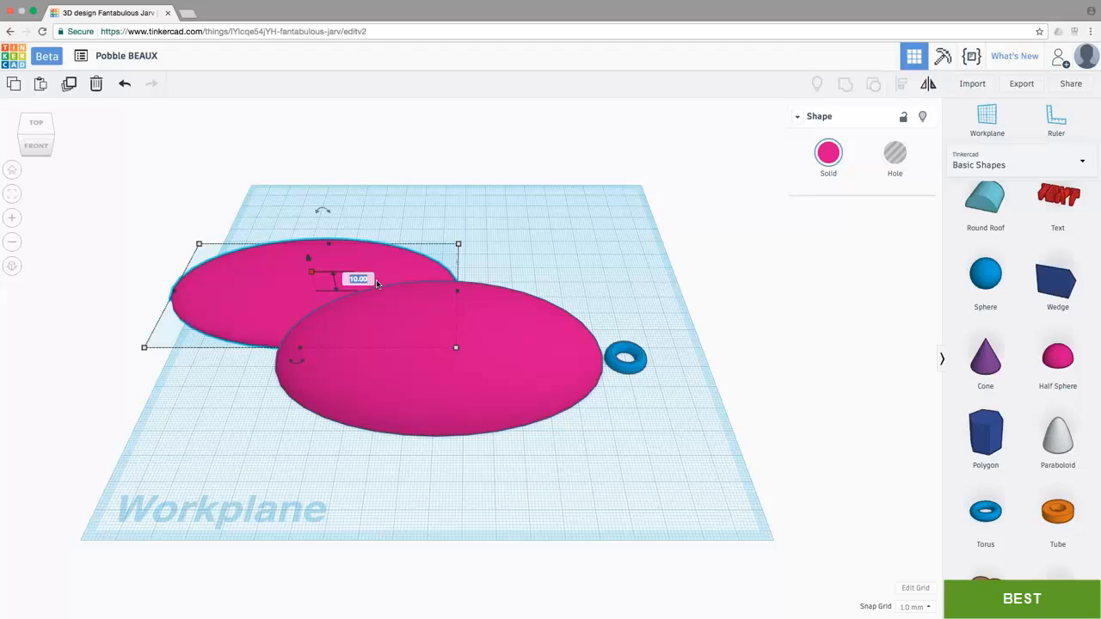
{"action": "type", "text": "23"}
{"action": "key", "text": "Return"}
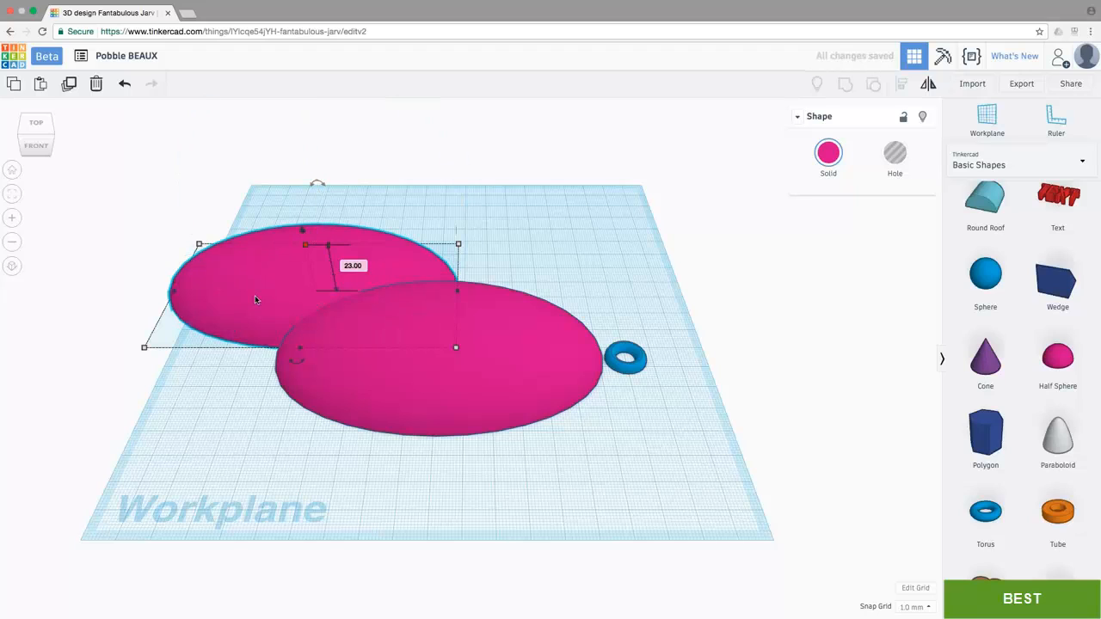
{"action": "left_click", "coordinate": [894, 155]}
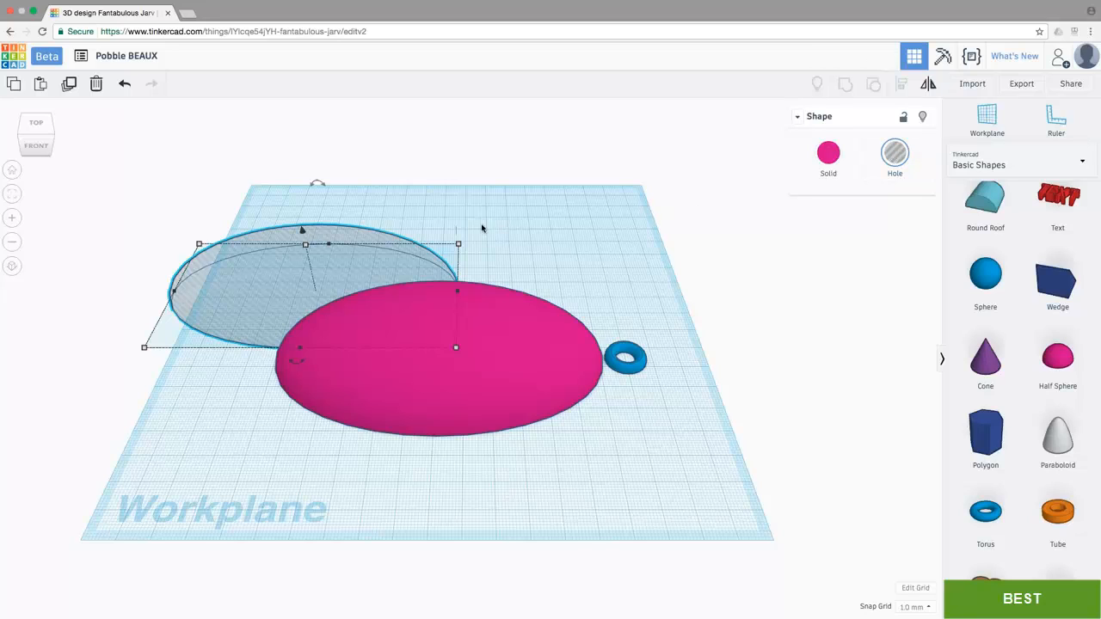
Step: Align the half-sphere hole and the pink dome on their centres in both horizontal directions, and group them to hollow out the dome
{"action": "left_click_drag", "start_coordinate": [285, 197], "coordinate": [531, 437]}
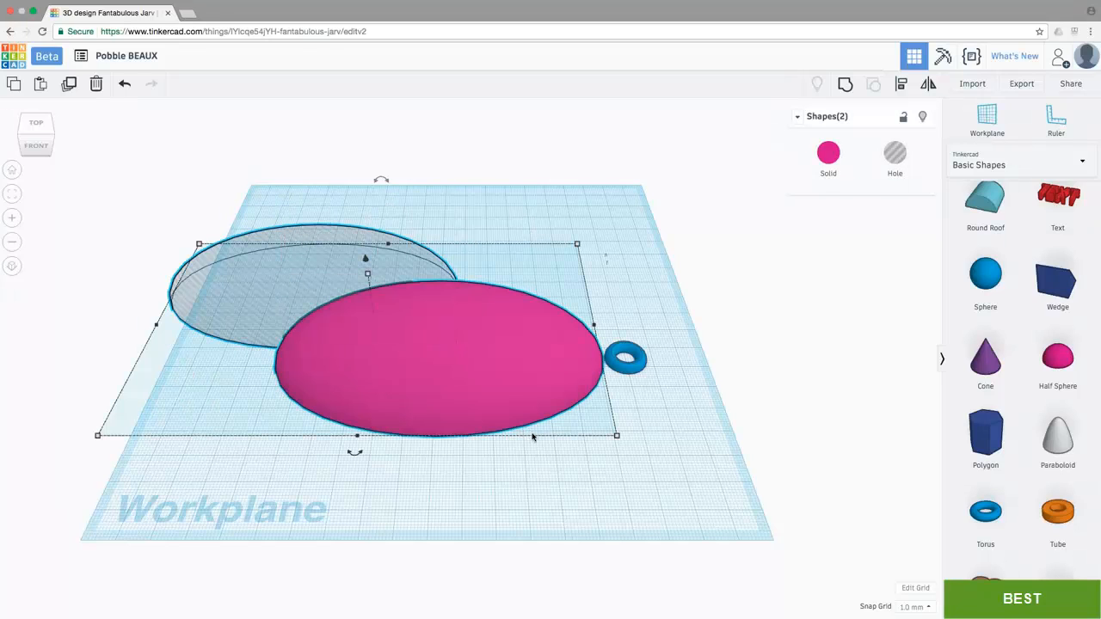
{"action": "left_click", "coordinate": [901, 84]}
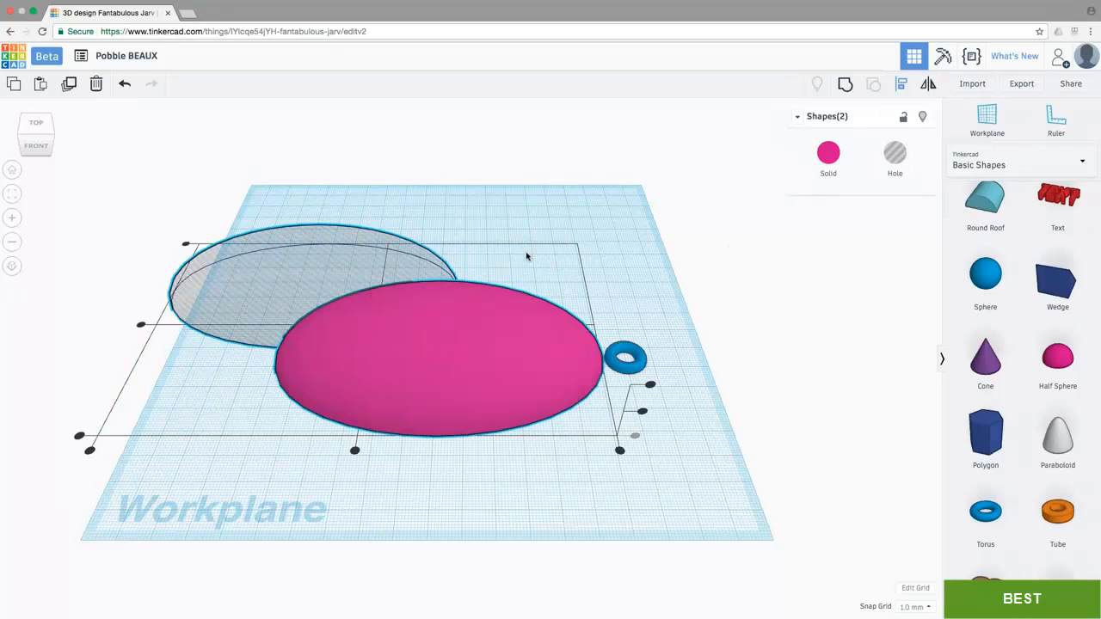
{"action": "left_click", "coordinate": [142, 324]}
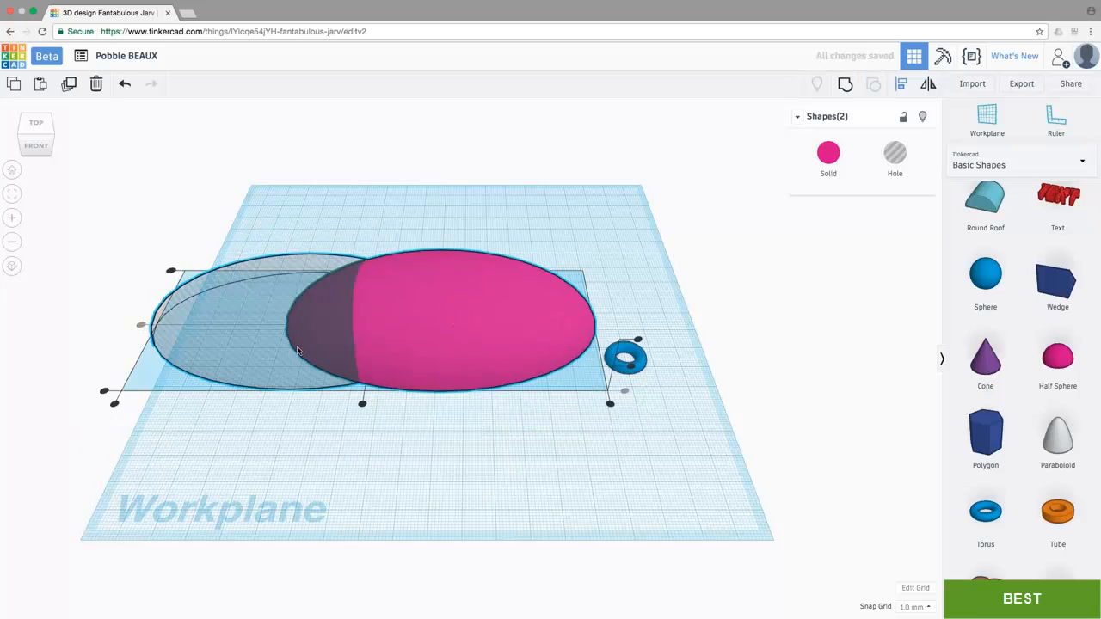
{"action": "left_click", "coordinate": [362, 404]}
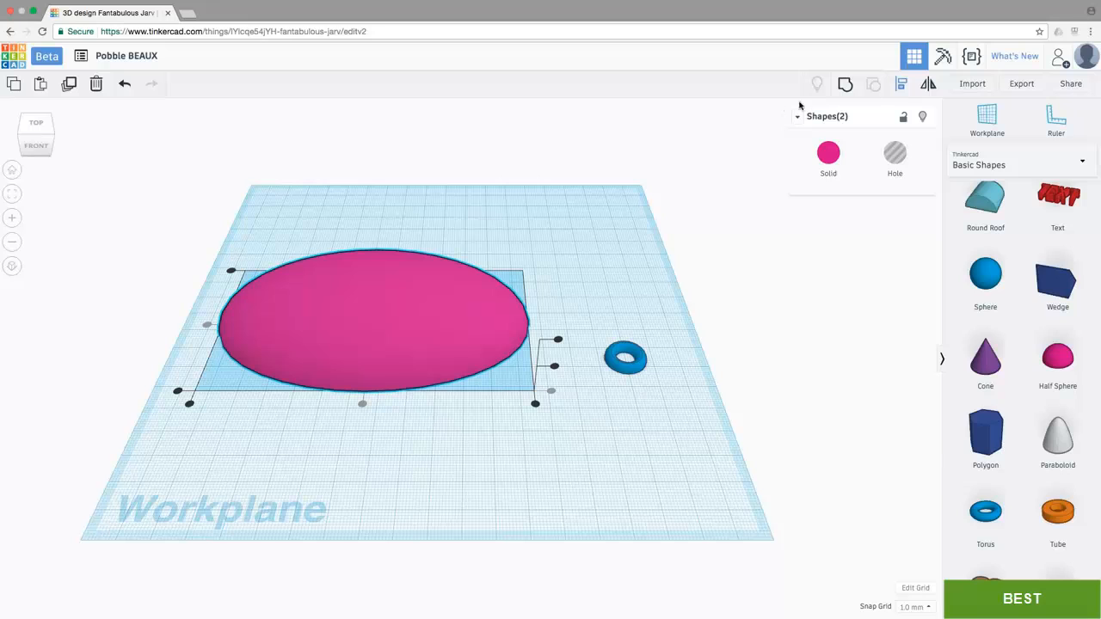
{"action": "left_click", "coordinate": [846, 87]}
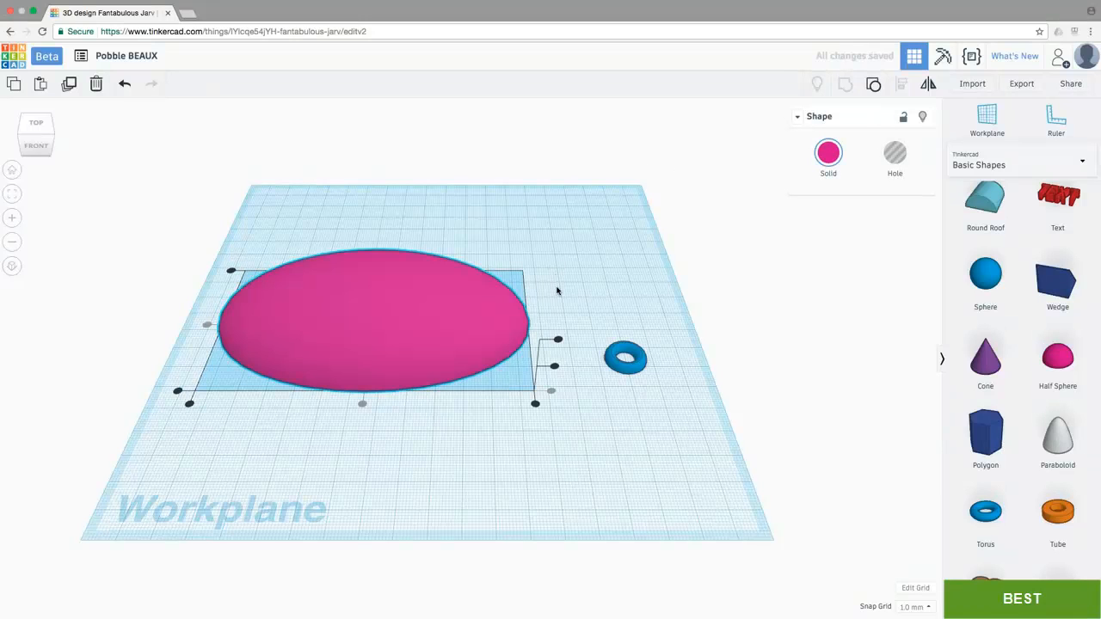
Step: Examine the dome's hollowed underside and the thickness of its rim from below
{"action": "right_click_drag", "start_coordinate": [556, 290], "coordinate": [531, 138]}
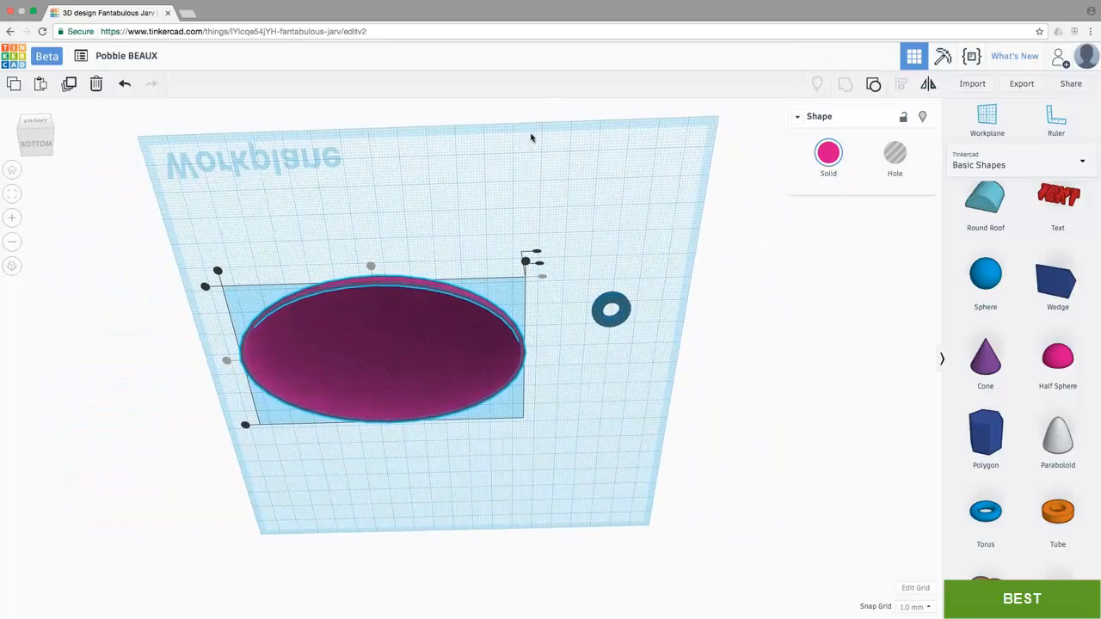
{"action": "left_click", "coordinate": [446, 252]}
{"action": "scroll", "coordinate": [464, 229], "scroll_direction": "up", "scroll_amount": 4}
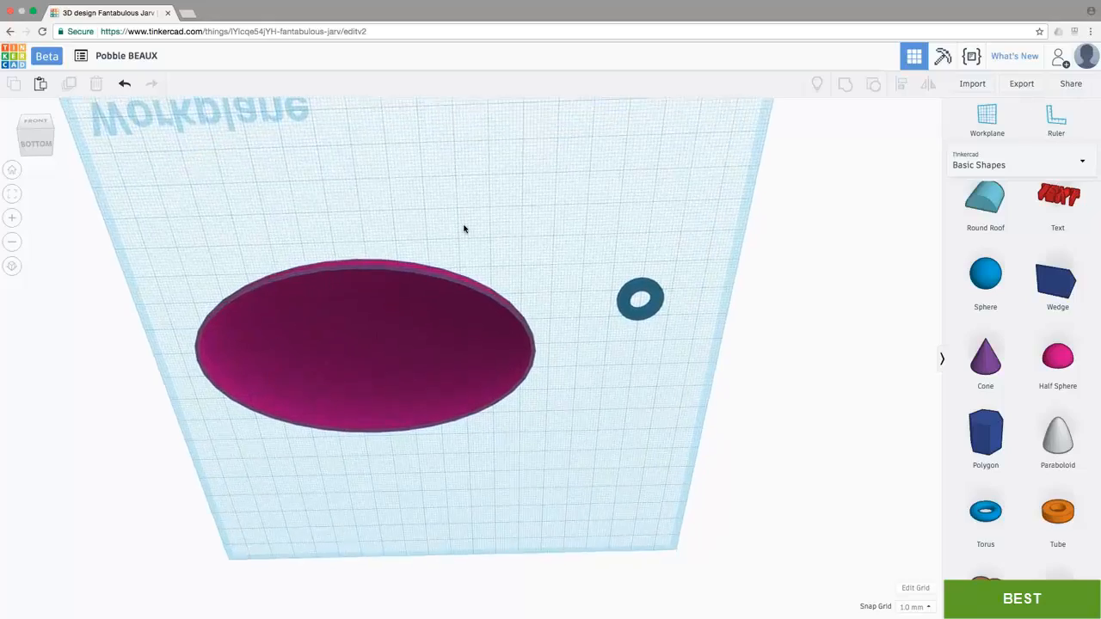
{"action": "scroll", "coordinate": [464, 229], "scroll_direction": "up", "scroll_amount": 3}
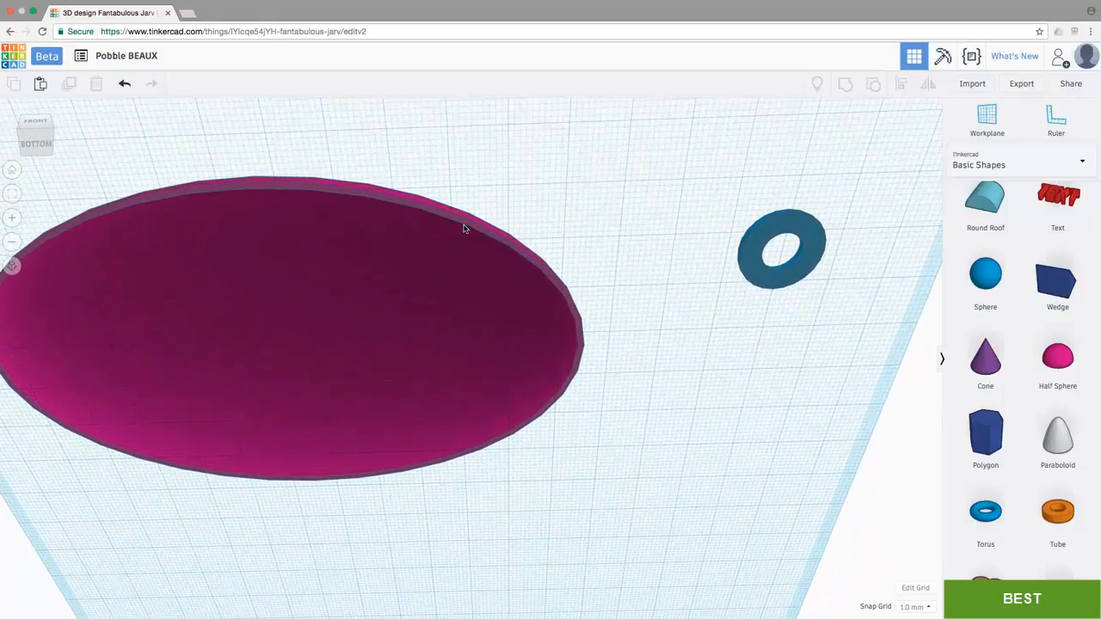
{"action": "scroll", "coordinate": [465, 229], "scroll_direction": "up", "scroll_amount": 3}
{"action": "scroll", "coordinate": [464, 230], "scroll_direction": "down", "scroll_amount": 6}
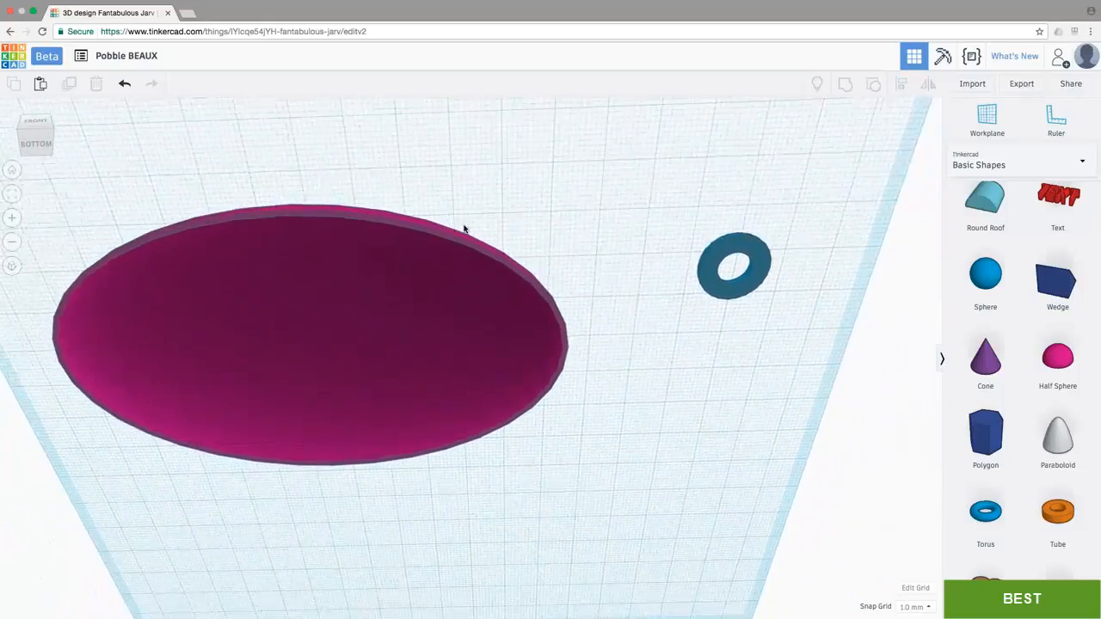
{"action": "right_click_drag", "start_coordinate": [458, 292], "coordinate": [484, 494]}
Step: Align the blue ring with the dome's centre line across the dome's width
{"action": "left_click", "coordinate": [36, 123]}
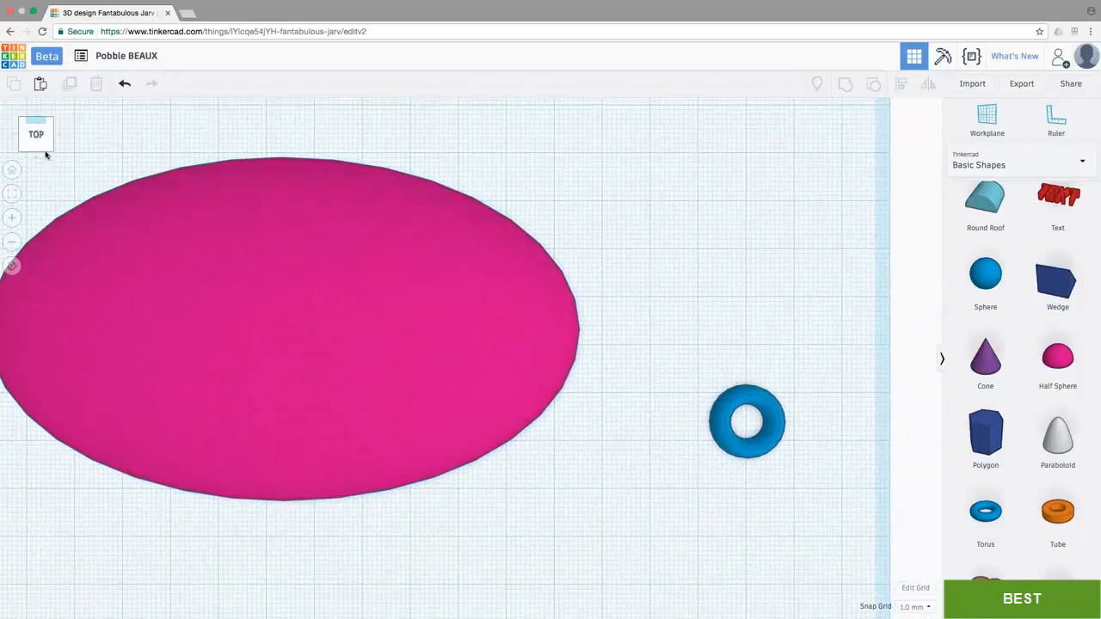
{"action": "scroll", "coordinate": [373, 296], "scroll_direction": "down", "scroll_amount": 5}
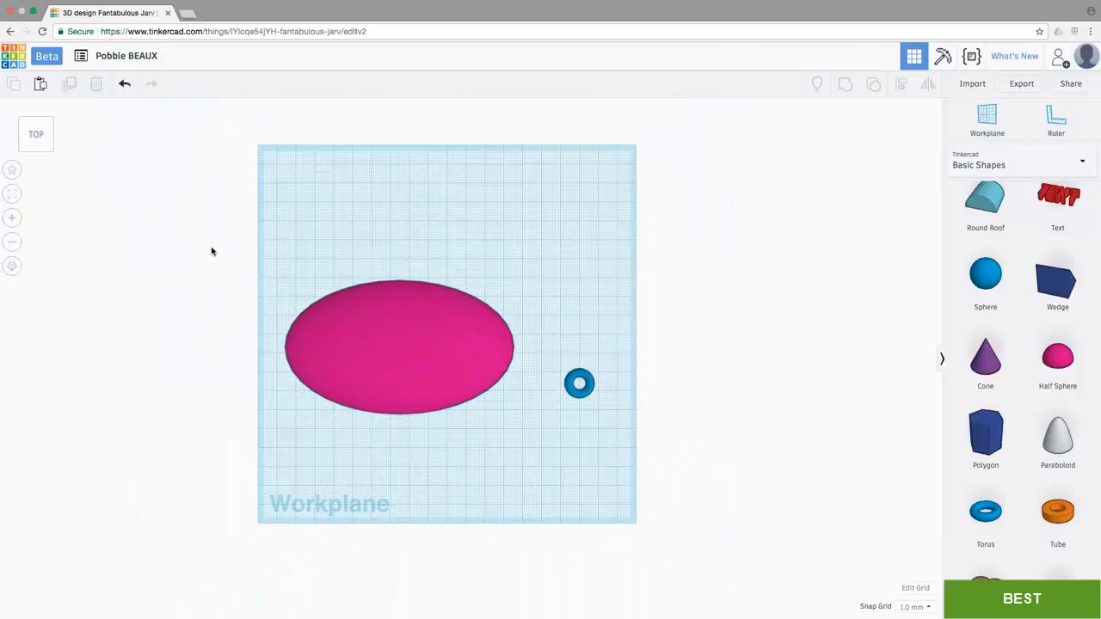
{"action": "left_click", "coordinate": [37, 149]}
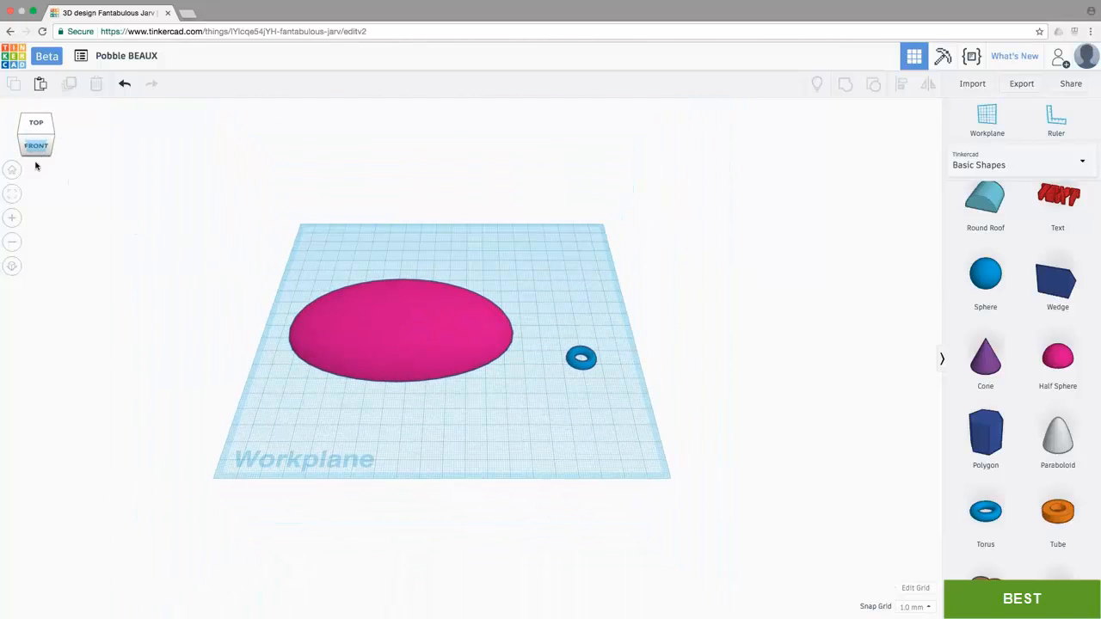
{"action": "left_click_drag", "start_coordinate": [318, 239], "coordinate": [614, 421]}
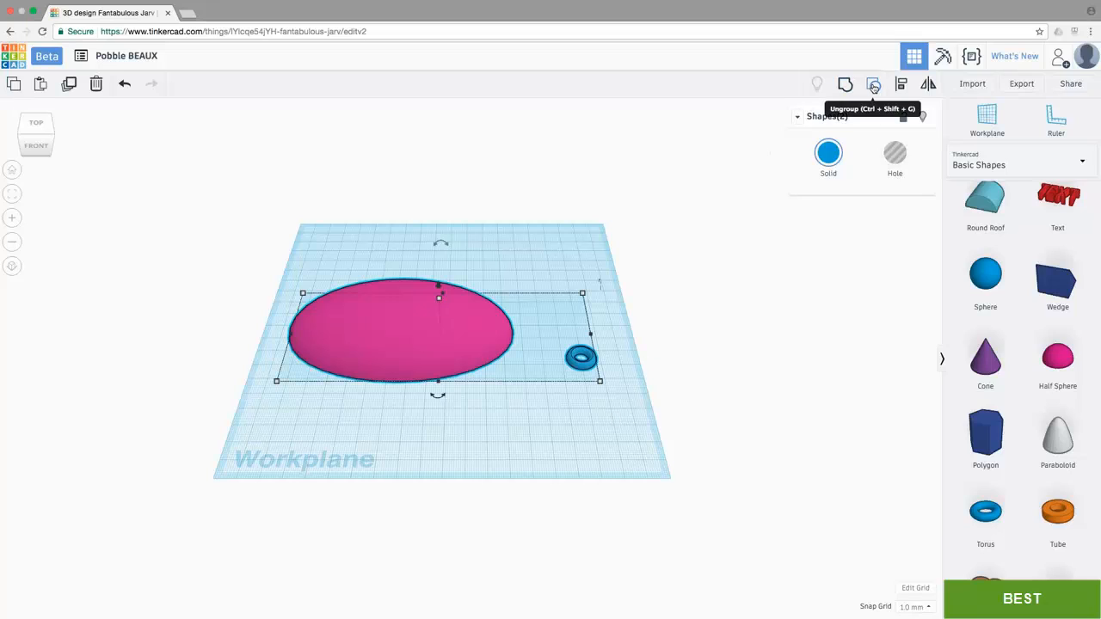
{"action": "left_click", "coordinate": [900, 84]}
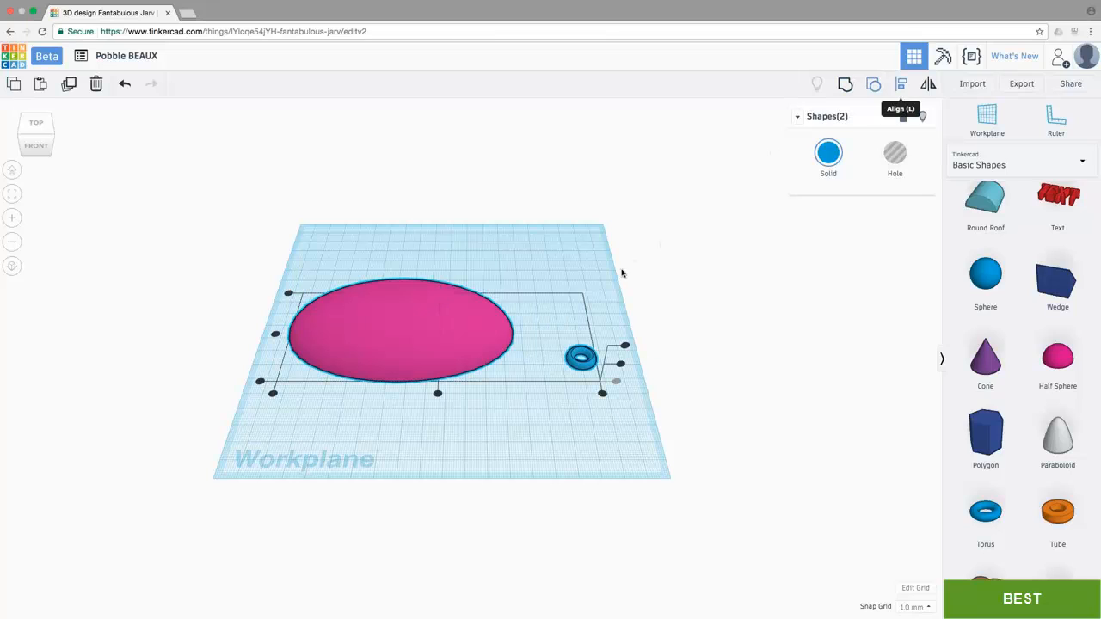
{"action": "left_click", "coordinate": [274, 334]}
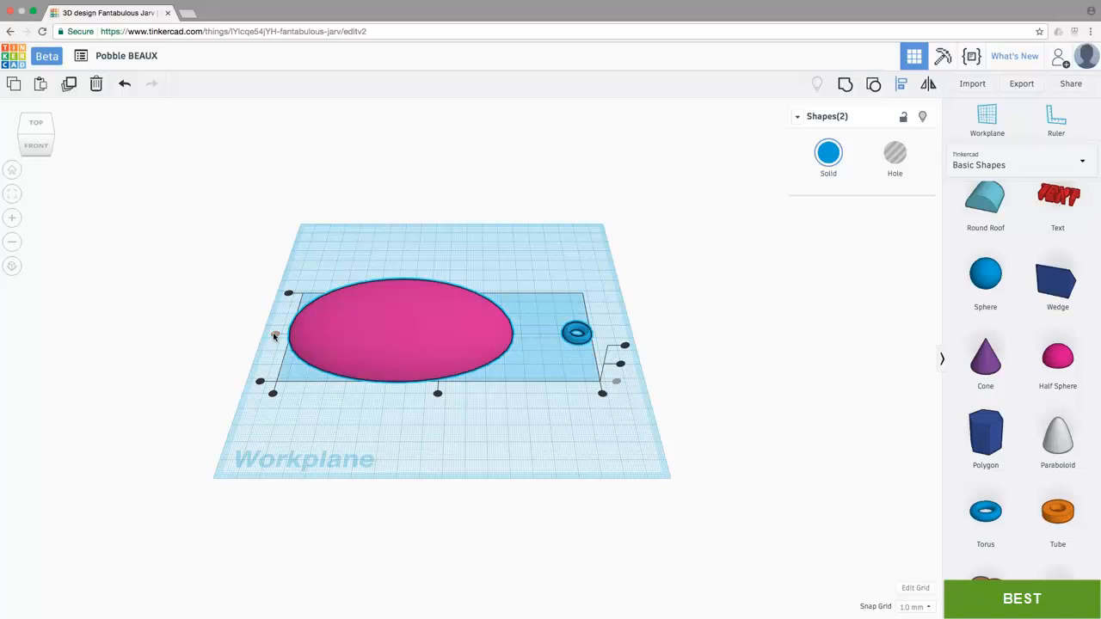
{"action": "left_click", "coordinate": [510, 263]}
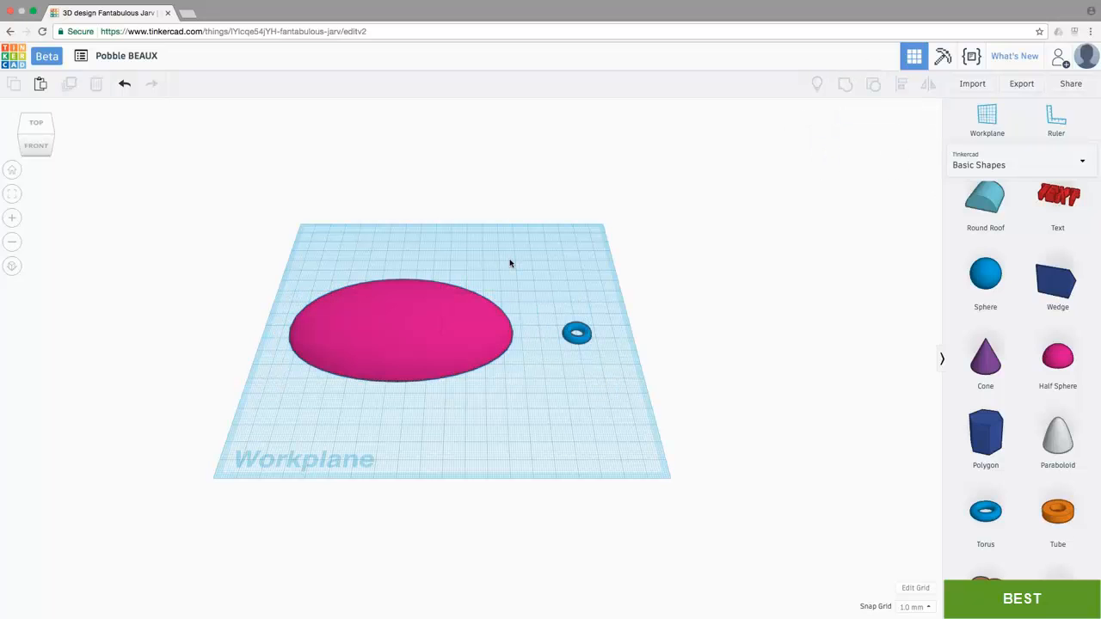
Step: Move the ring 29.5 mm towards the dome so that it overlaps the dome's right end, and group both into one shape
{"action": "scroll", "coordinate": [560, 333], "scroll_direction": "up", "scroll_amount": 5}
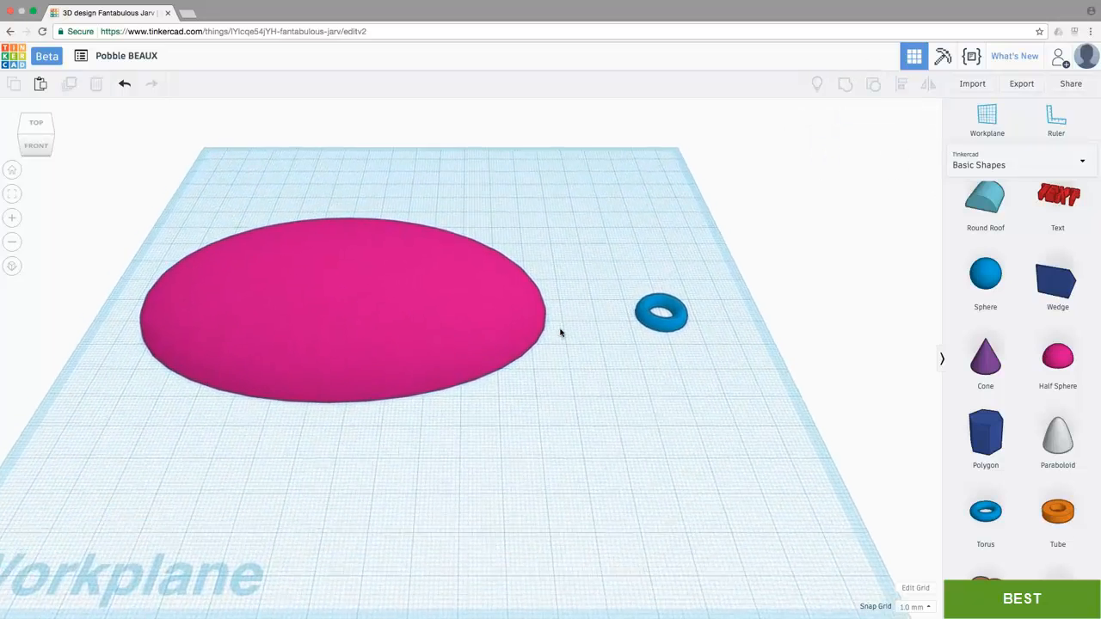
{"action": "scroll", "coordinate": [560, 332], "scroll_direction": "up", "scroll_amount": 3}
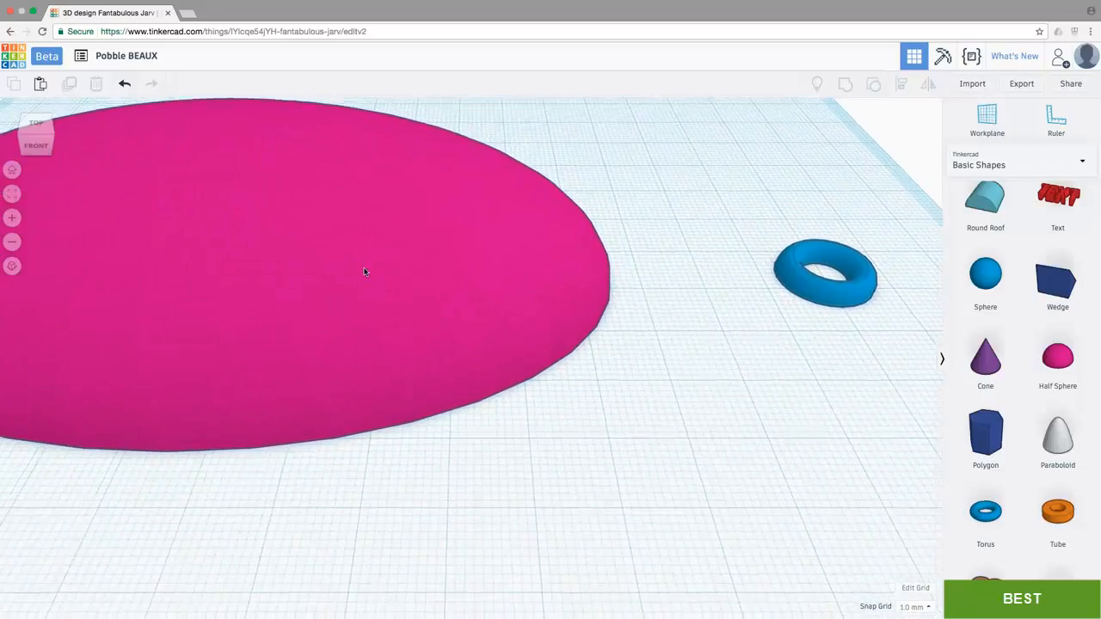
{"action": "scroll", "coordinate": [363, 272], "scroll_direction": "down", "scroll_amount": 2}
{"action": "scroll", "coordinate": [363, 272], "scroll_direction": "down", "scroll_amount": 3}
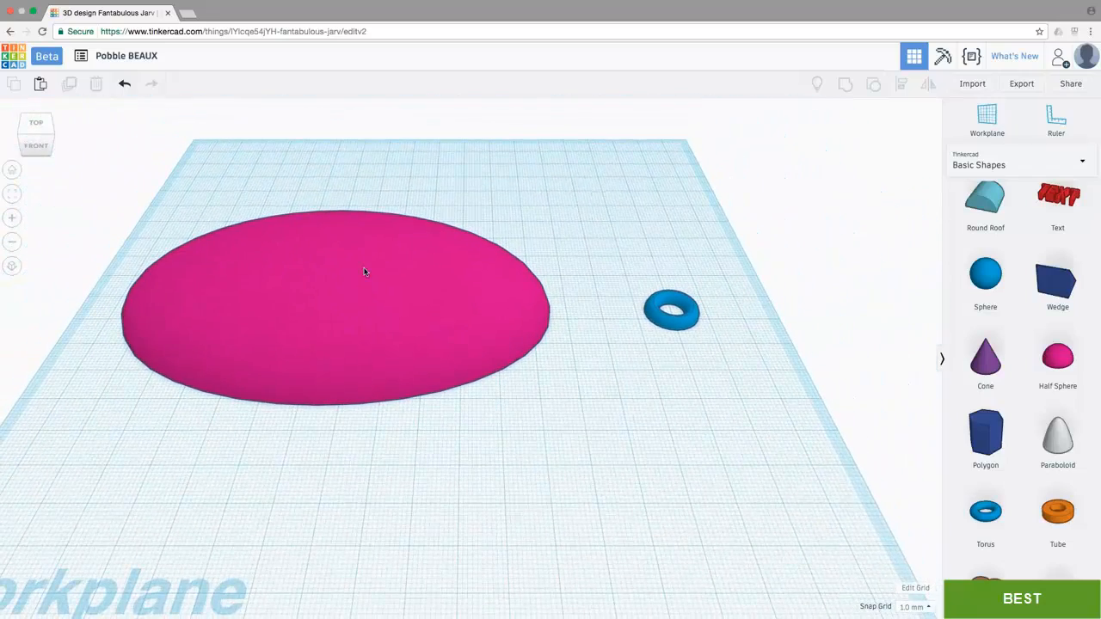
{"action": "left_click", "coordinate": [36, 125]}
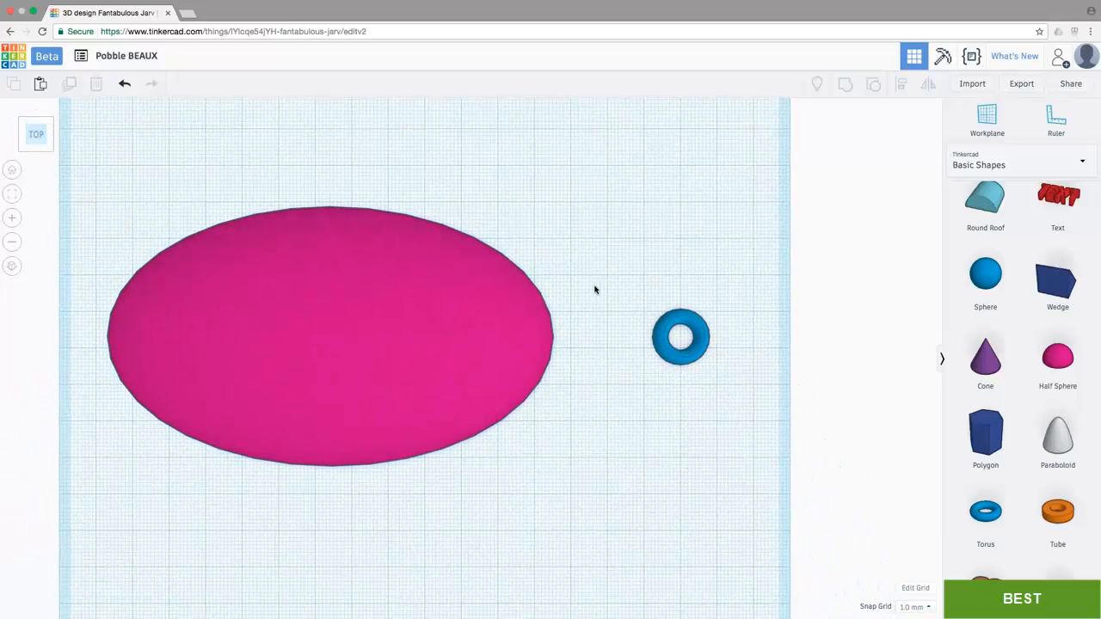
{"action": "left_click", "coordinate": [660, 330]}
{"action": "left_click_drag", "start_coordinate": [664, 341], "coordinate": [556, 350]}
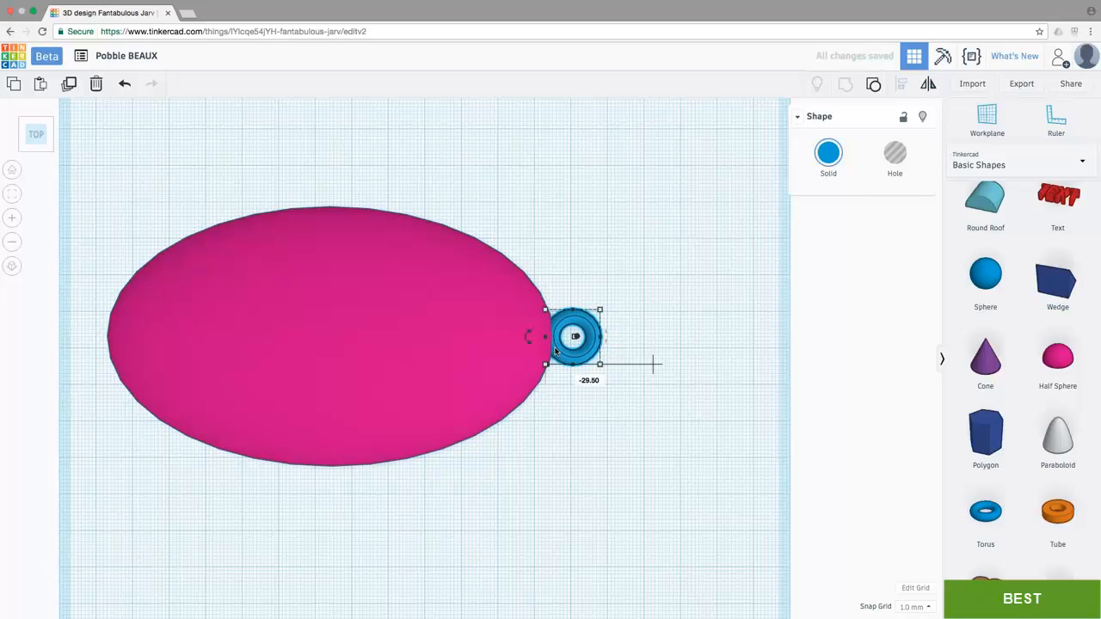
{"action": "left_click_drag", "start_coordinate": [688, 462], "coordinate": [84, 164]}
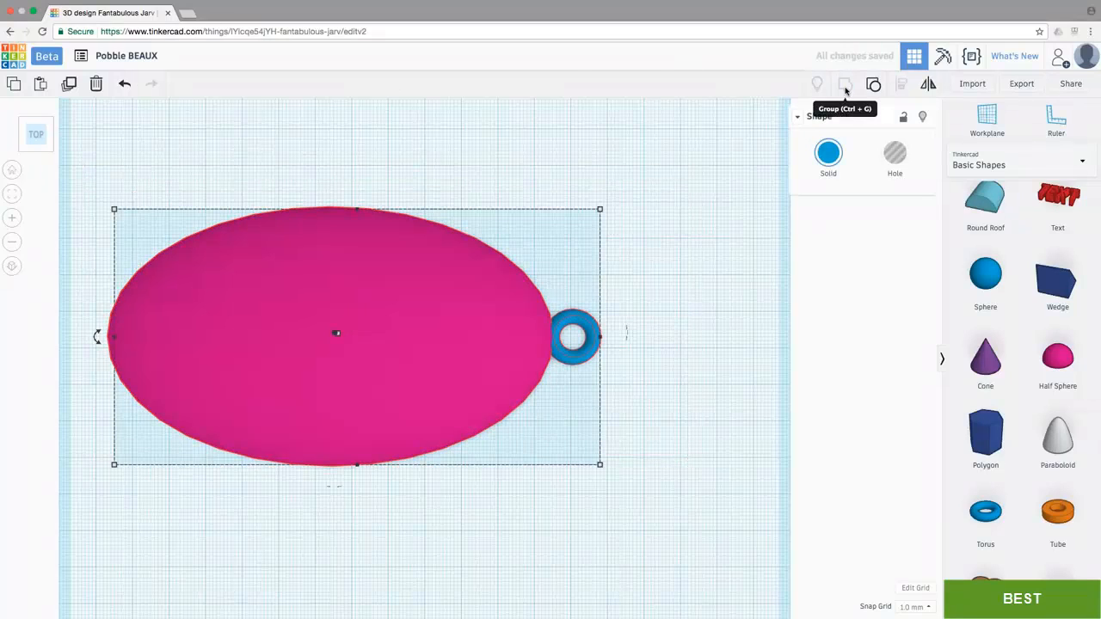
{"action": "left_click", "coordinate": [846, 86]}
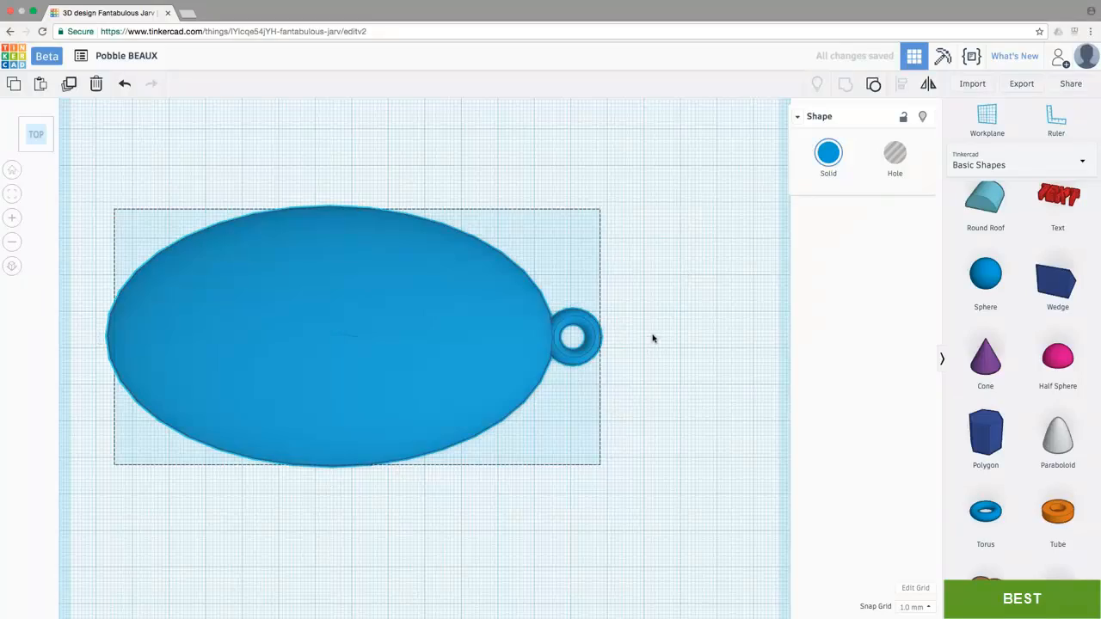
Step: Duplicate the ringed dome and separate the two copies into a rear and a front dome with a gap between them
{"action": "right_click_drag", "start_coordinate": [652, 337], "coordinate": [654, 291]}
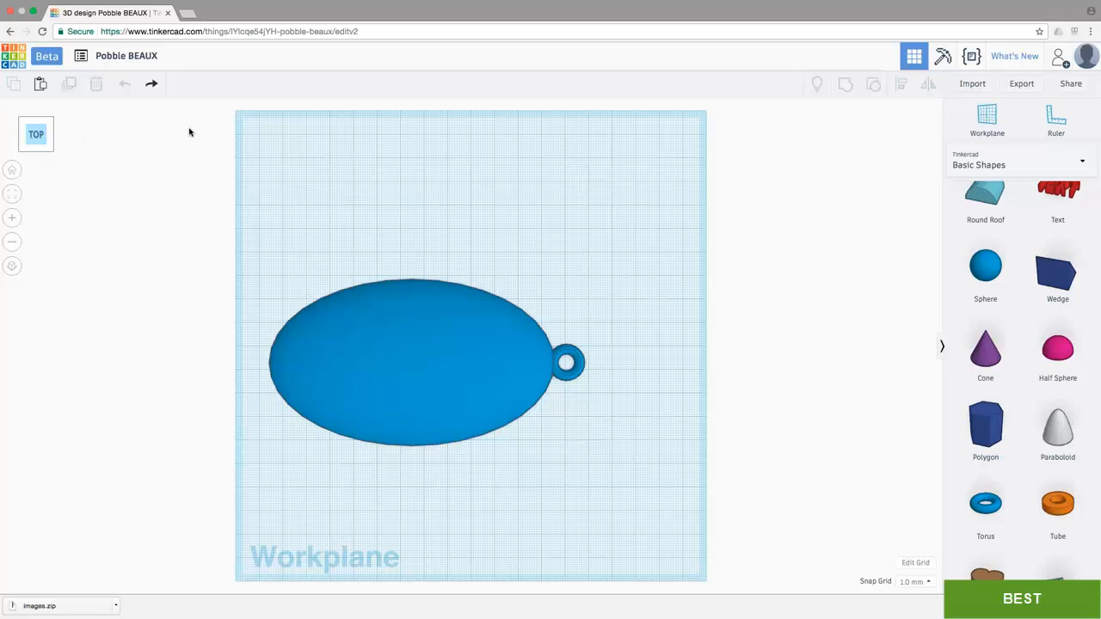
{"action": "left_click", "coordinate": [393, 336]}
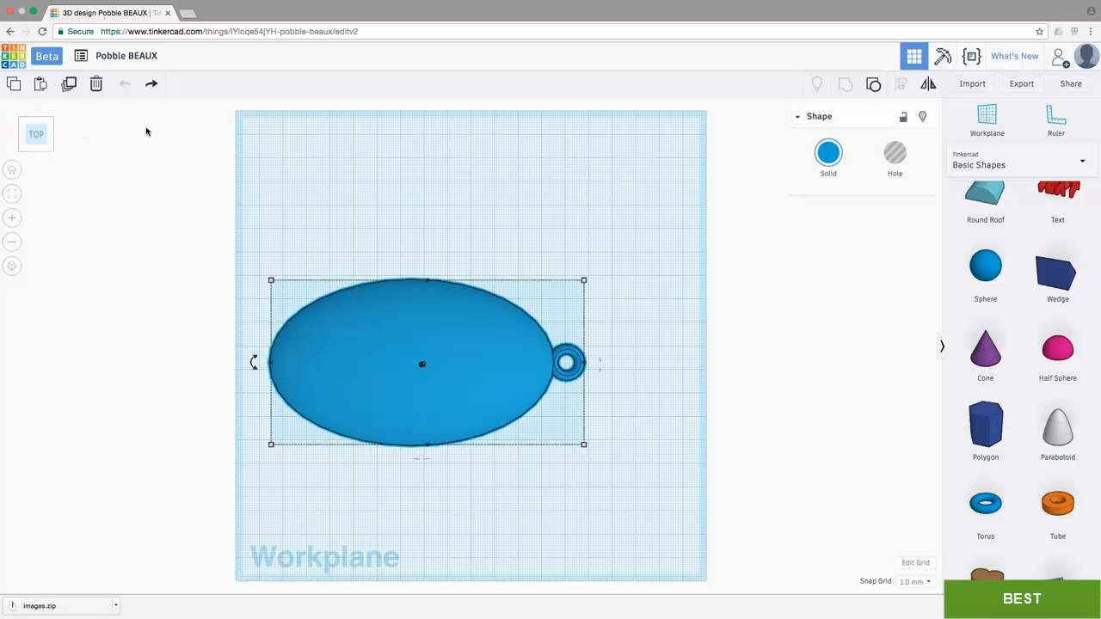
{"action": "left_click", "coordinate": [70, 84]}
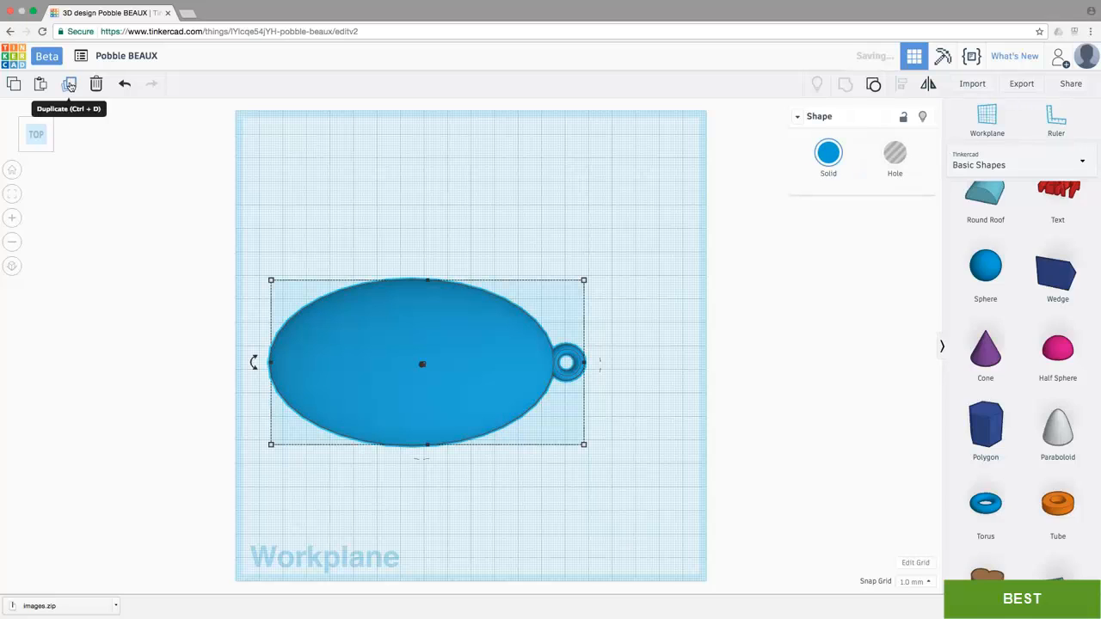
{"action": "left_click_drag", "start_coordinate": [341, 357], "coordinate": [344, 206]}
{"action": "left_click", "coordinate": [396, 366]}
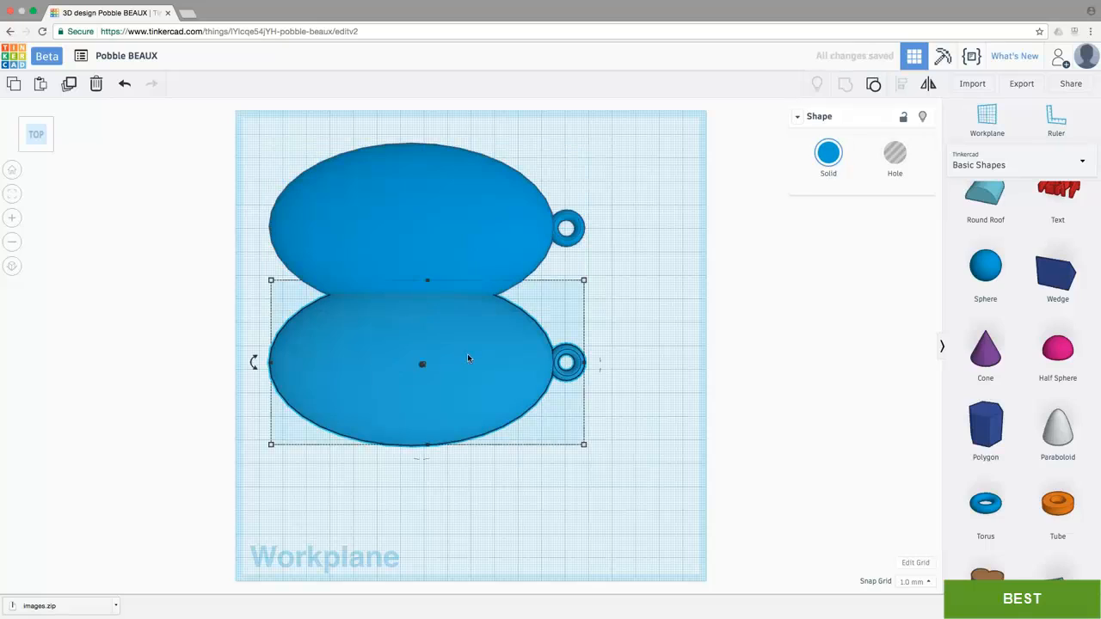
{"action": "left_click_drag", "start_coordinate": [468, 354], "coordinate": [476, 436]}
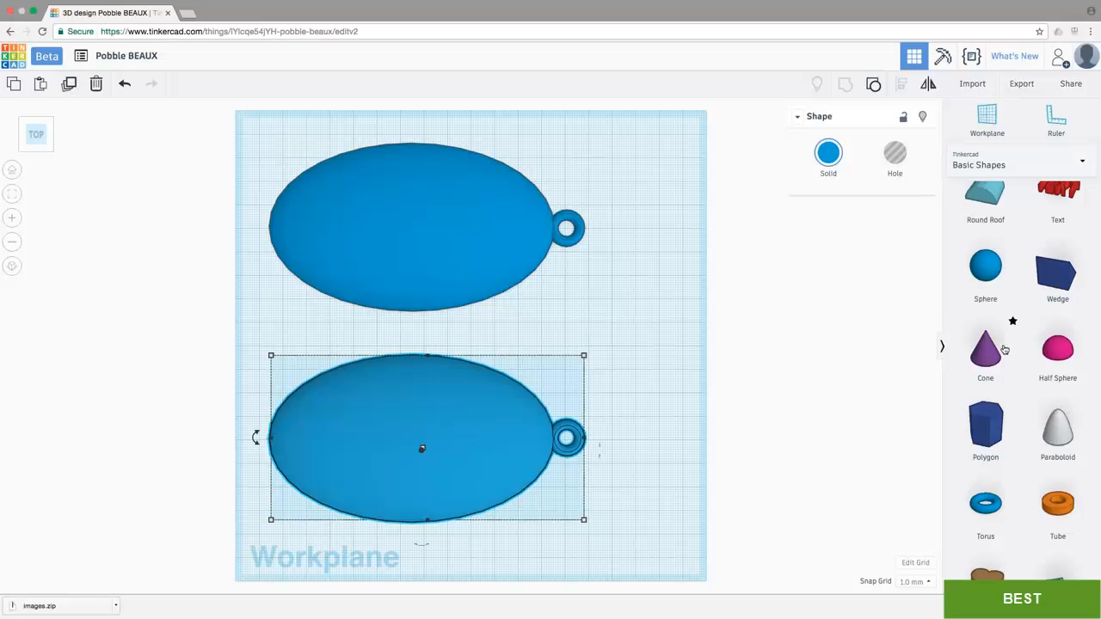
Step: Place a cylinder hole over the rear dome's ring and set its length and width to 35 mm each
{"action": "scroll", "coordinate": [1008, 344], "scroll_direction": "up", "scroll_amount": 5}
{"action": "left_click_drag", "start_coordinate": [1061, 230], "coordinate": [617, 230]}
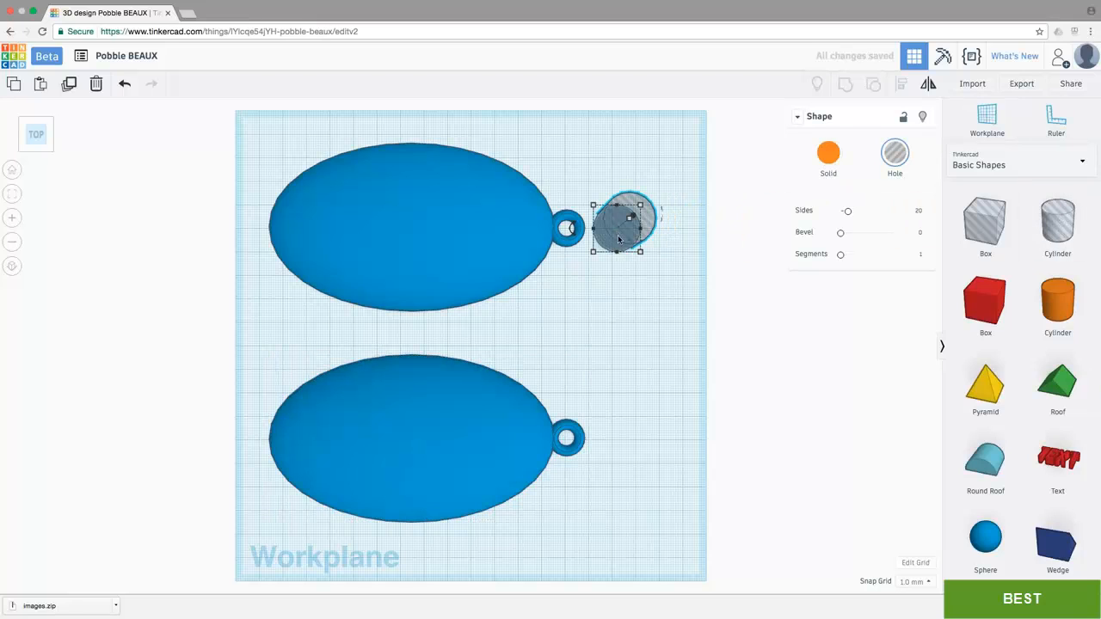
{"action": "mouse_move", "coordinate": [596, 252]}
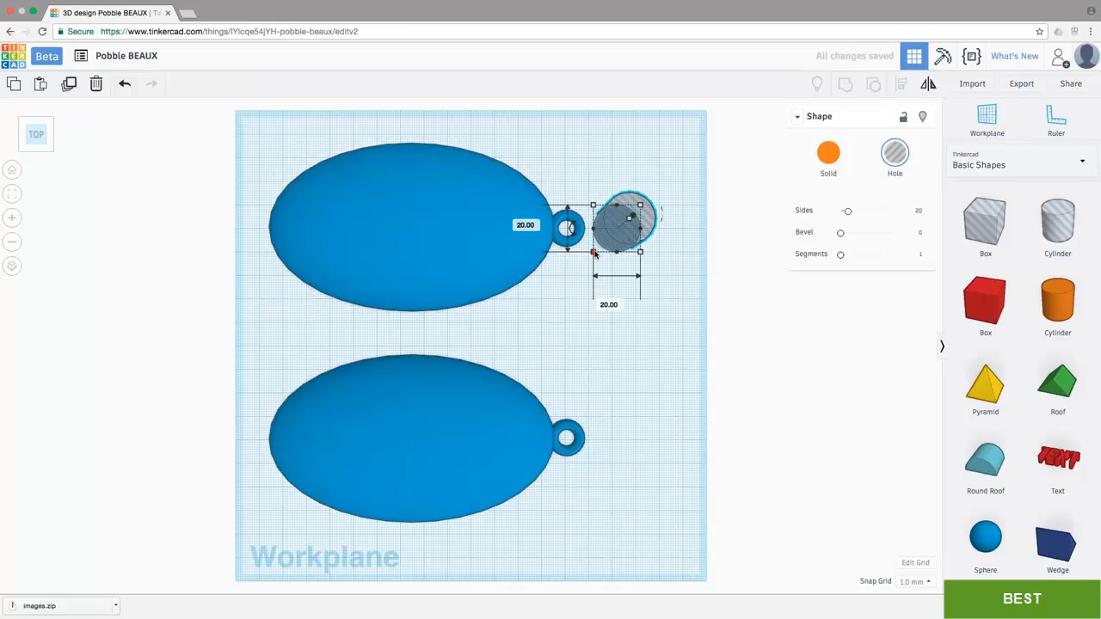
{"action": "left_click", "coordinate": [612, 306]}
{"action": "type", "text": "35"}
{"action": "key", "text": "Tab"}
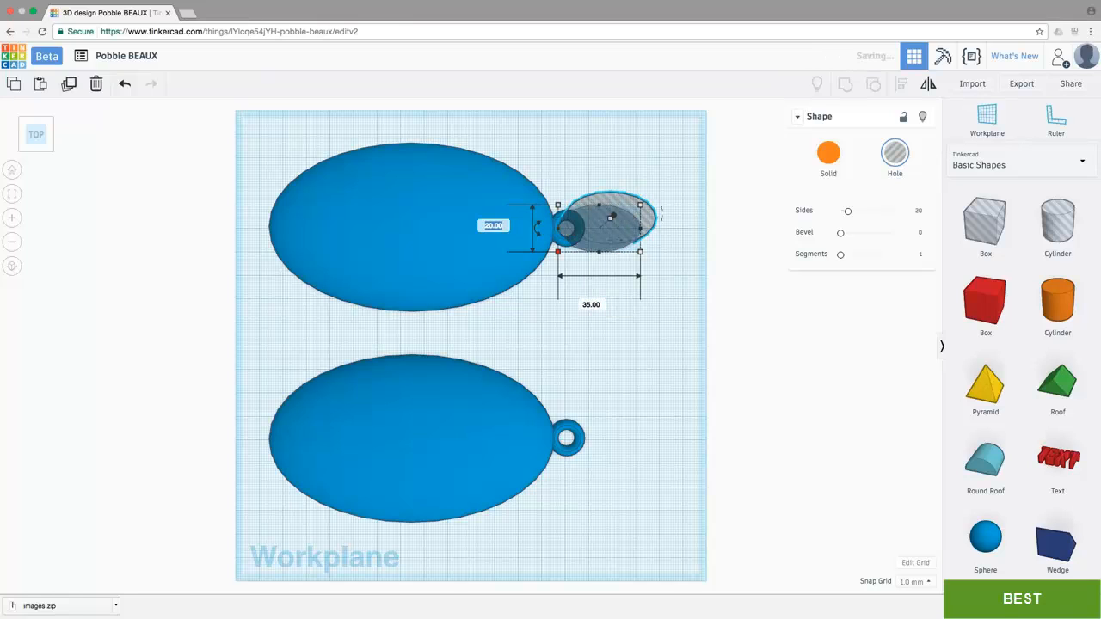
{"action": "type", "text": "35"}
{"action": "key", "text": "Return"}
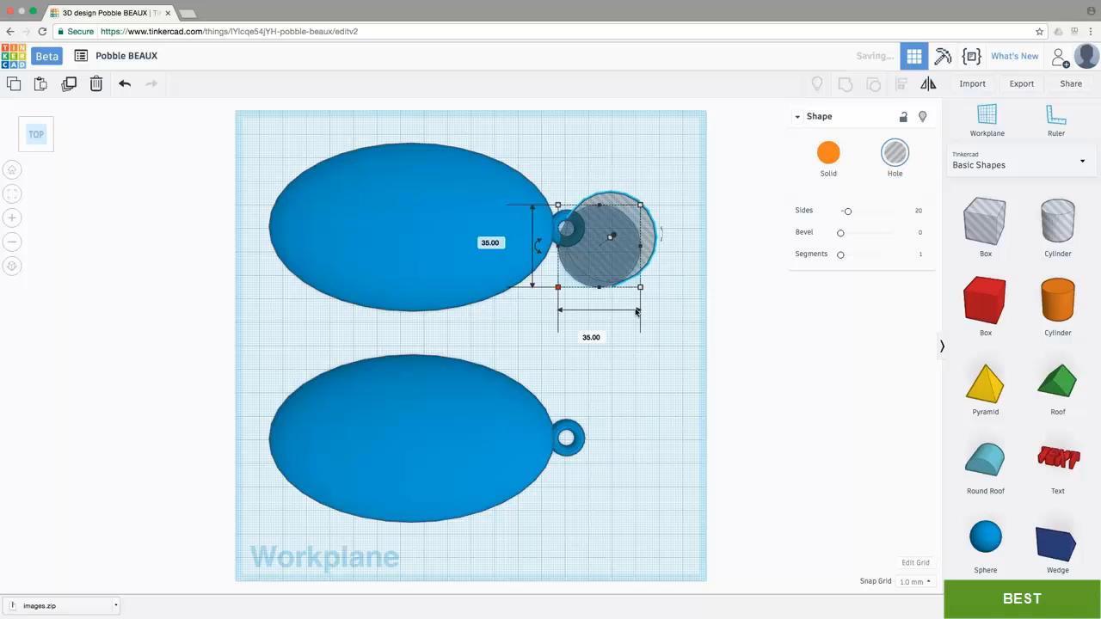
Step: Set the cylinder hole's height to 30 mm
{"action": "right_click_drag", "start_coordinate": [628, 330], "coordinate": [629, 298]}
{"action": "left_click", "coordinate": [606, 235]}
{"action": "left_click", "coordinate": [656, 244]}
{"action": "type", "text": "30"}
{"action": "key", "text": "Return"}
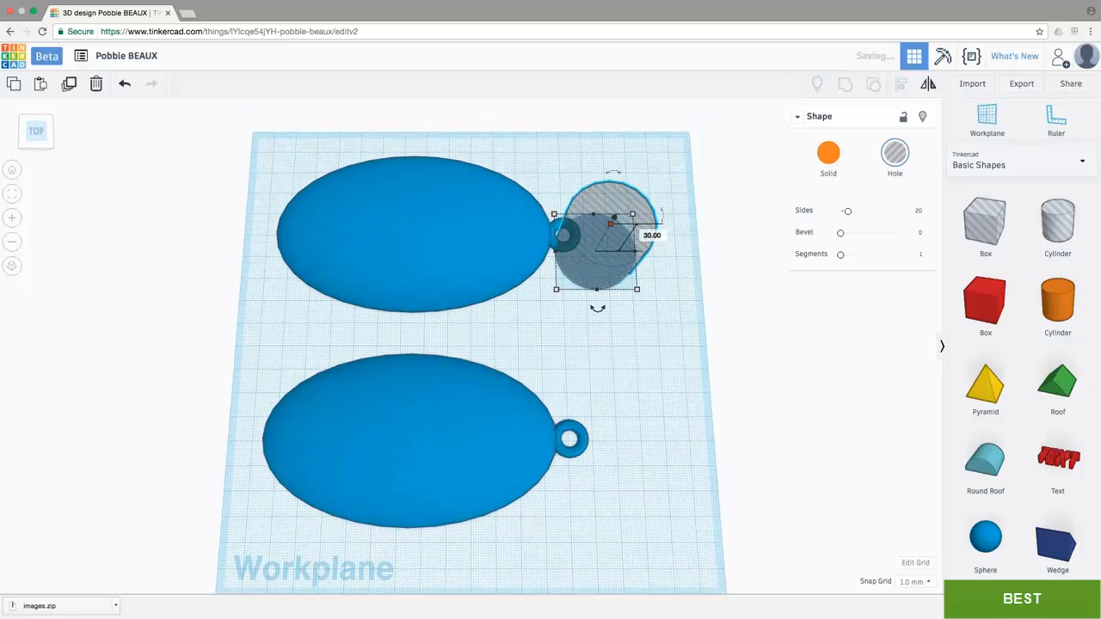
Step: Ungroup the rear dome from its ring
{"action": "left_click", "coordinate": [36, 140]}
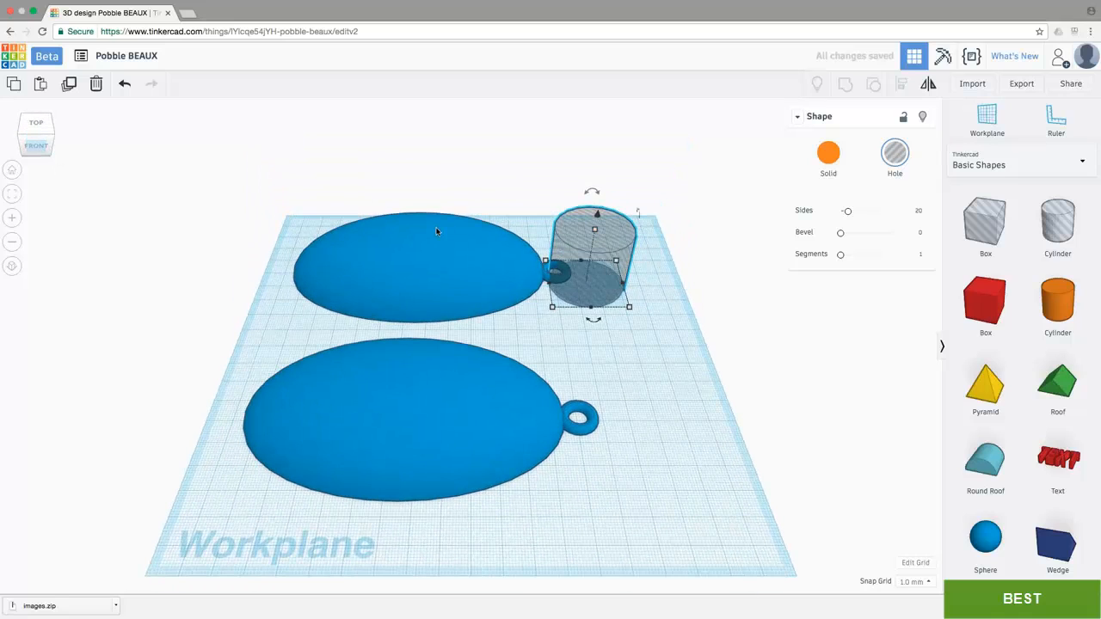
{"action": "left_click", "coordinate": [432, 262]}
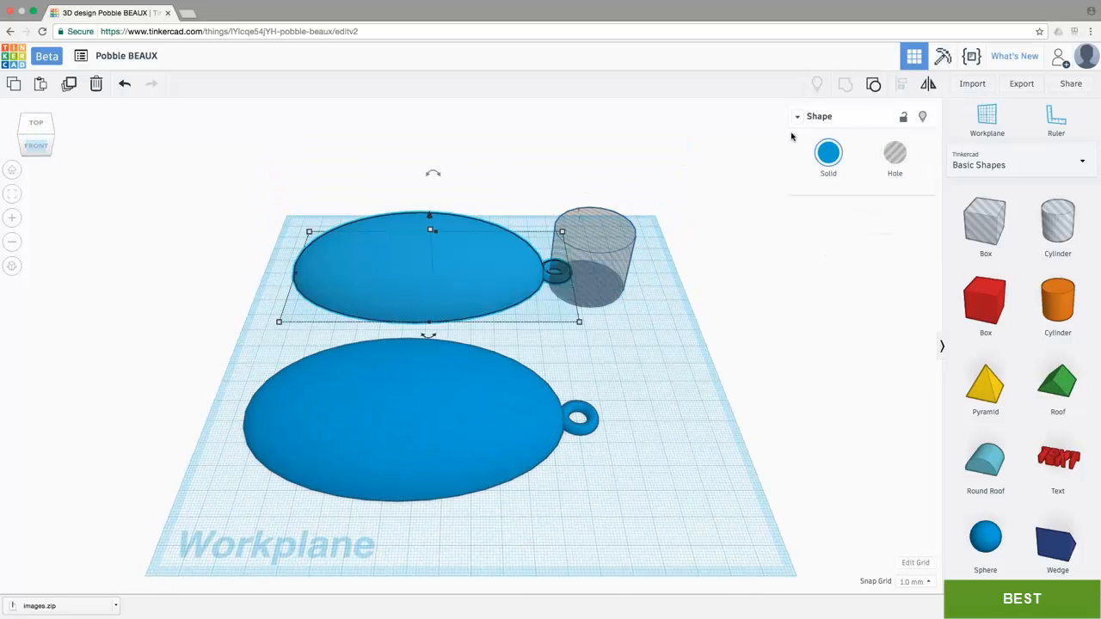
{"action": "left_click", "coordinate": [873, 85]}
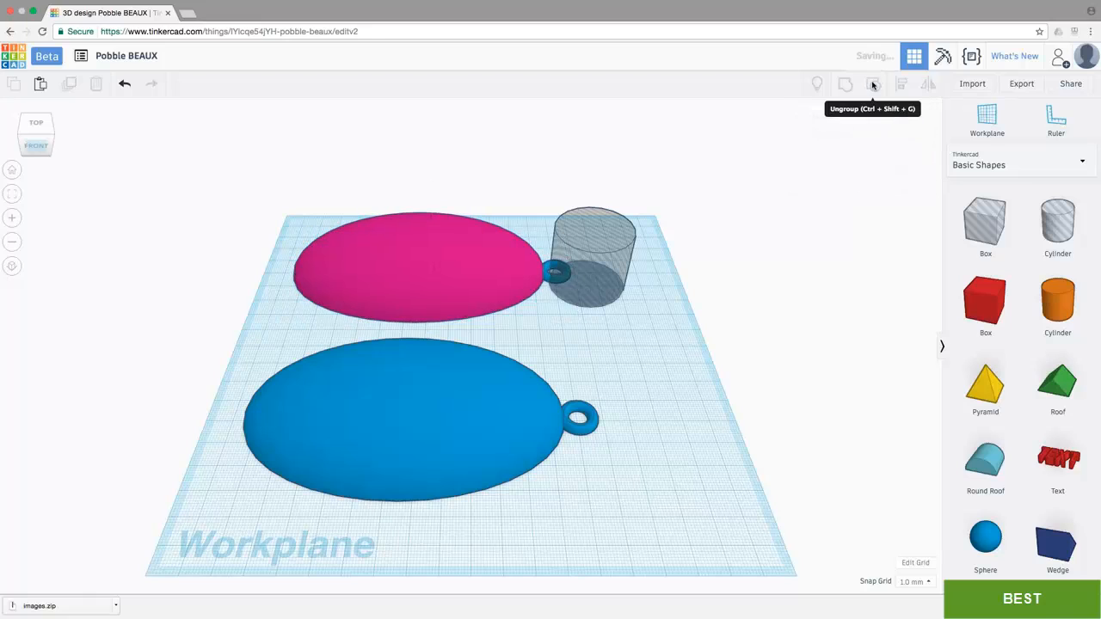
Step: Align the cylinder hole with the rear dome's centre line across the dome's width
{"action": "left_click", "coordinate": [613, 244]}
{"action": "left_click", "coordinate": [434, 256], "text": "shift"}
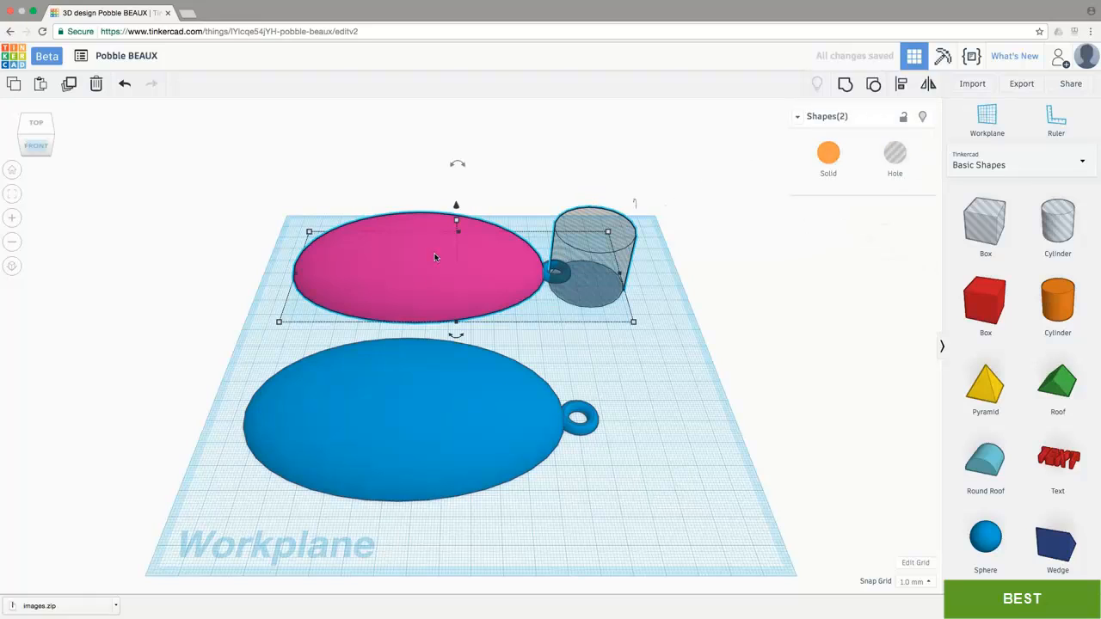
{"action": "left_click", "coordinate": [897, 84]}
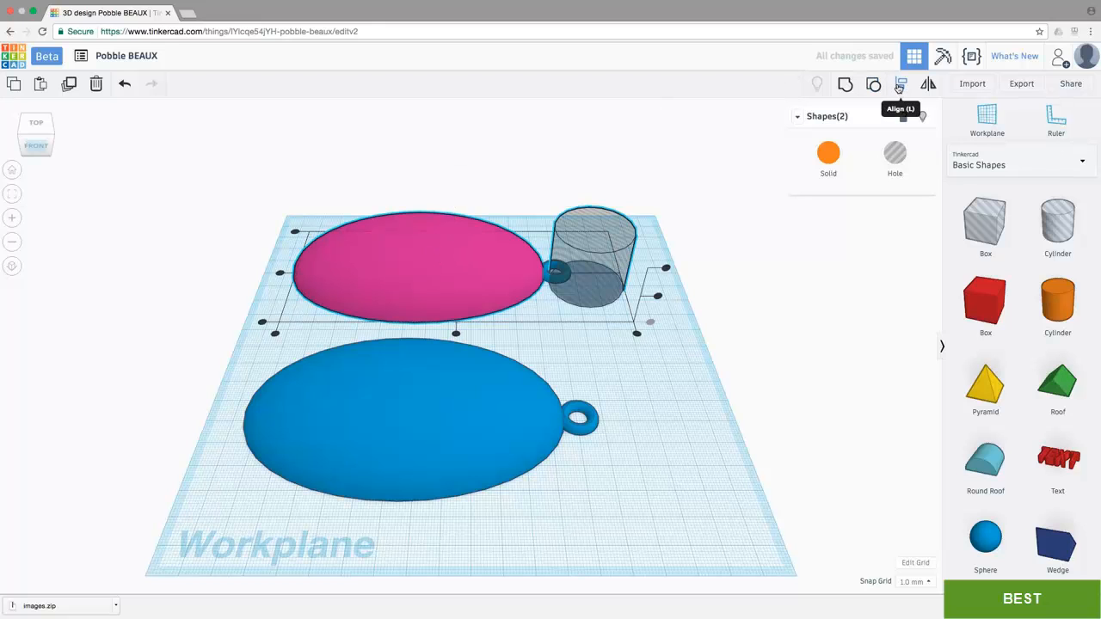
{"action": "left_click", "coordinate": [50, 138]}
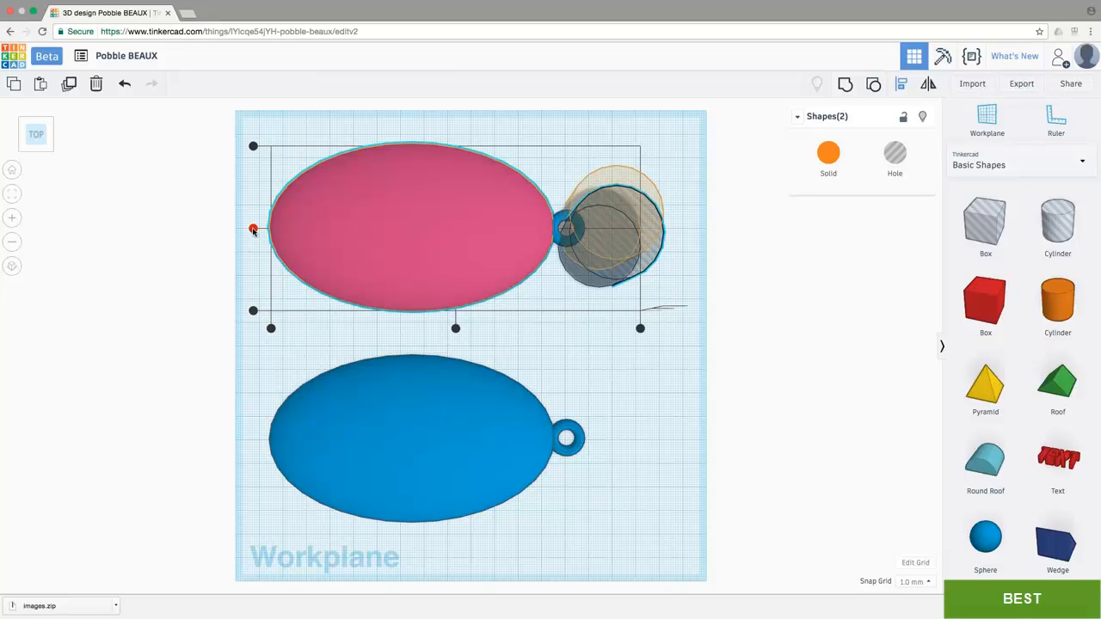
{"action": "left_click", "coordinate": [253, 230]}
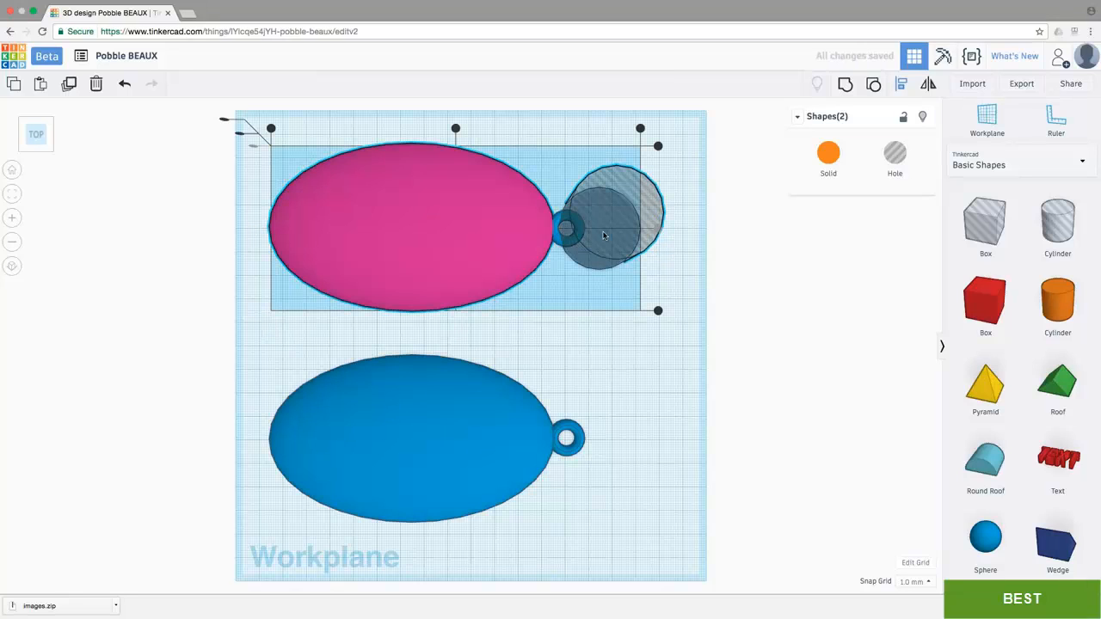
Step: In orthographic view, move the cylinder hole 78 mm to the rear dome's middle and group it with the dome and ring to cut a round opening
{"action": "left_click", "coordinate": [13, 267]}
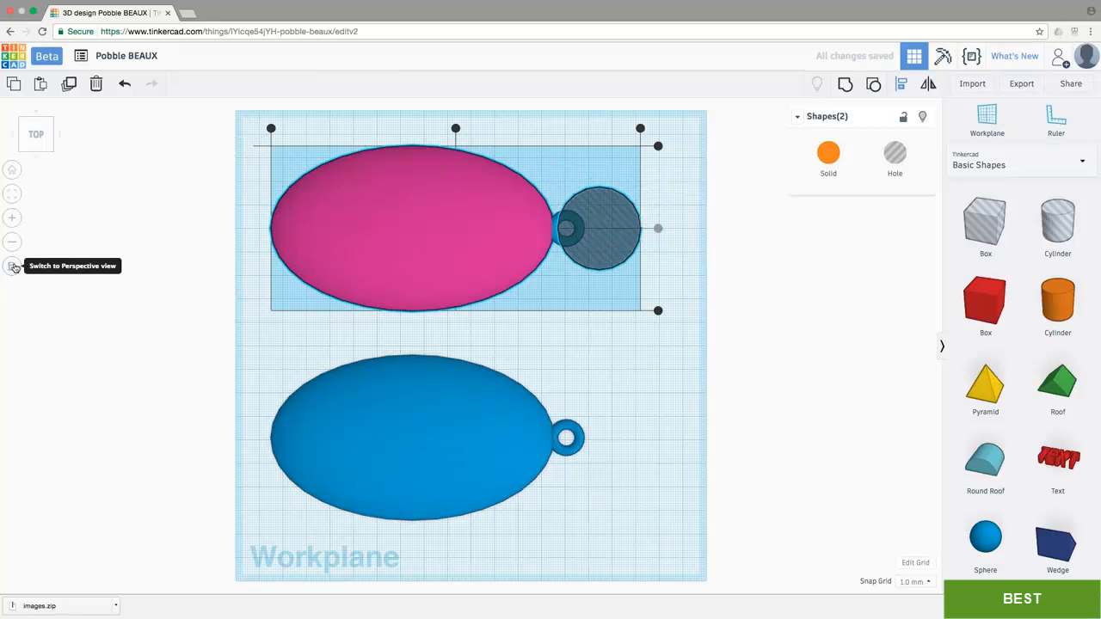
{"action": "left_click", "coordinate": [675, 272]}
{"action": "left_click", "coordinate": [618, 240]}
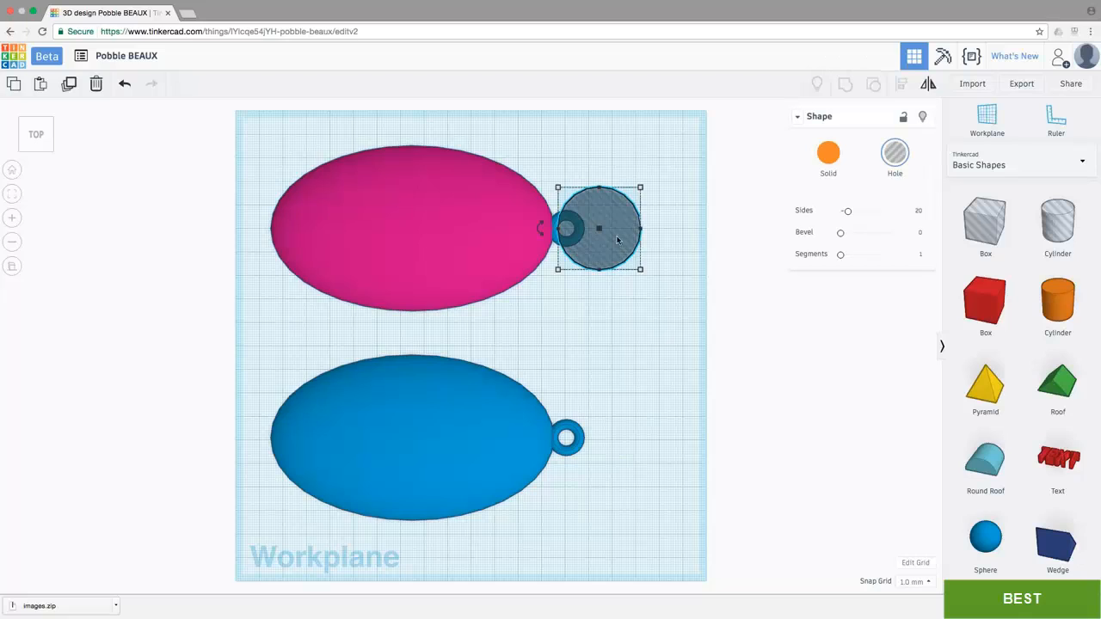
{"action": "left_click_drag", "start_coordinate": [617, 246], "coordinate": [433, 237]}
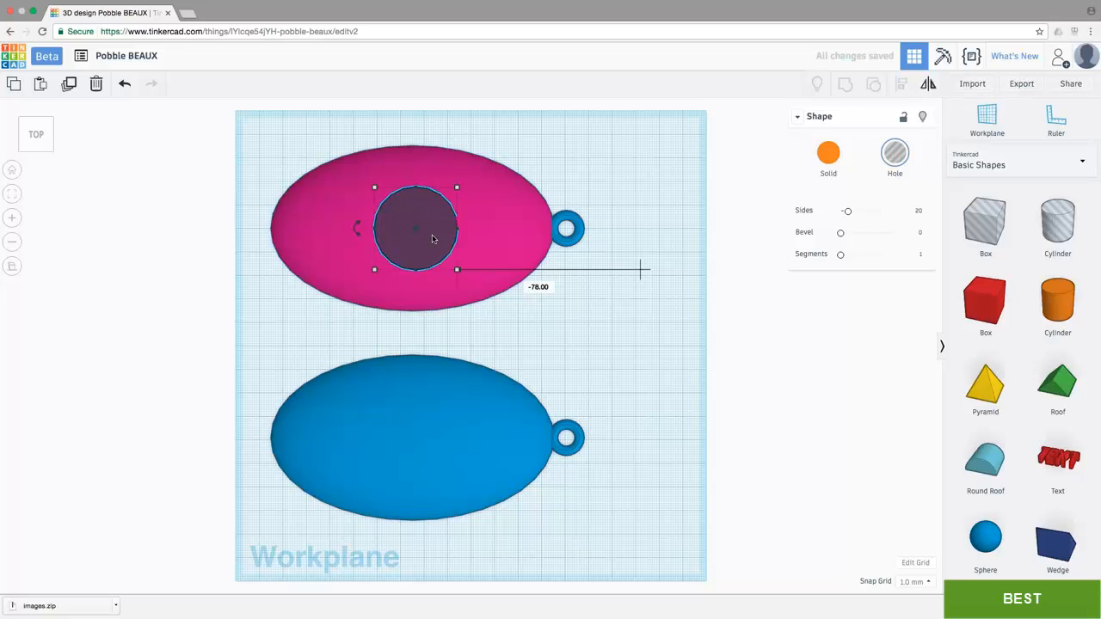
{"action": "left_click_drag", "start_coordinate": [648, 329], "coordinate": [226, 126]}
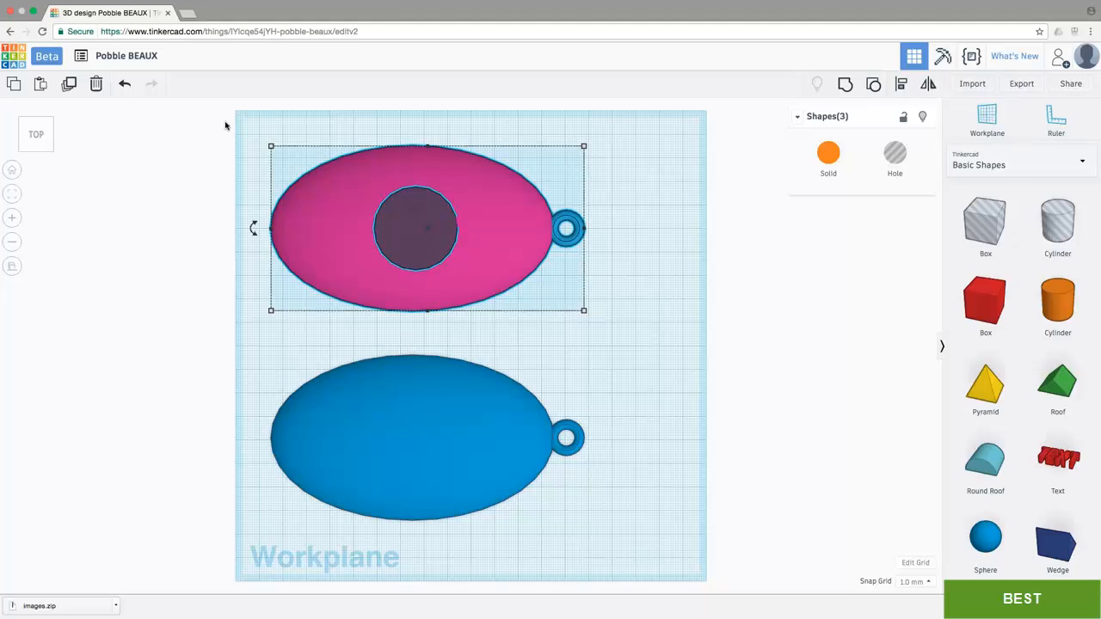
{"action": "left_click", "coordinate": [846, 84]}
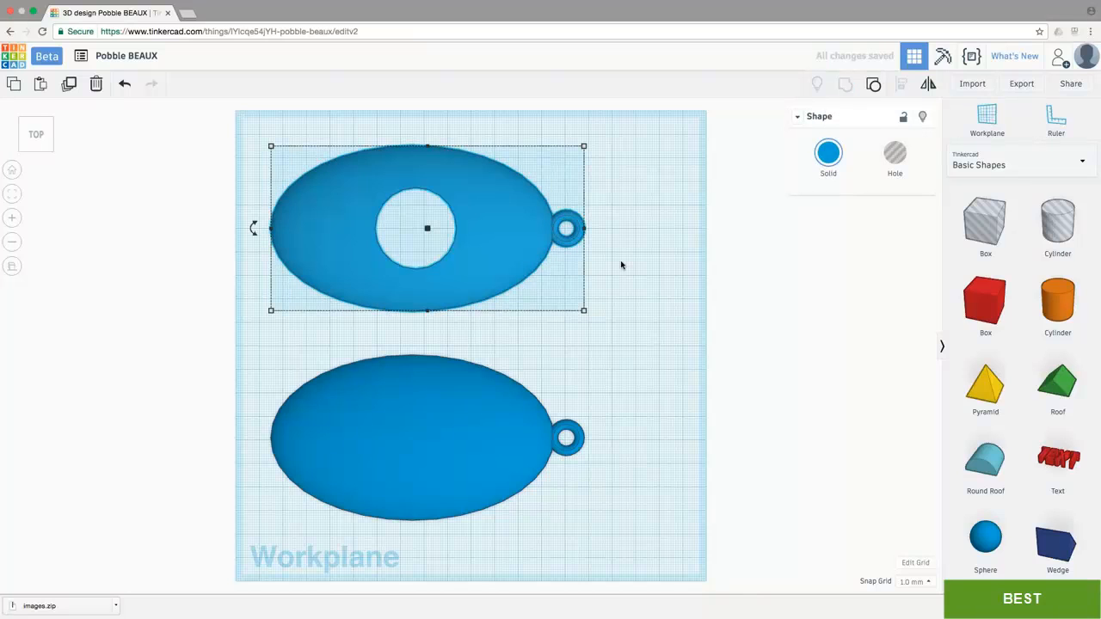
Step: Add a Script text shape from the Community Shape Generators to the workplane, beside the front dome's ring
{"action": "right_click_drag", "start_coordinate": [621, 265], "coordinate": [619, 222]}
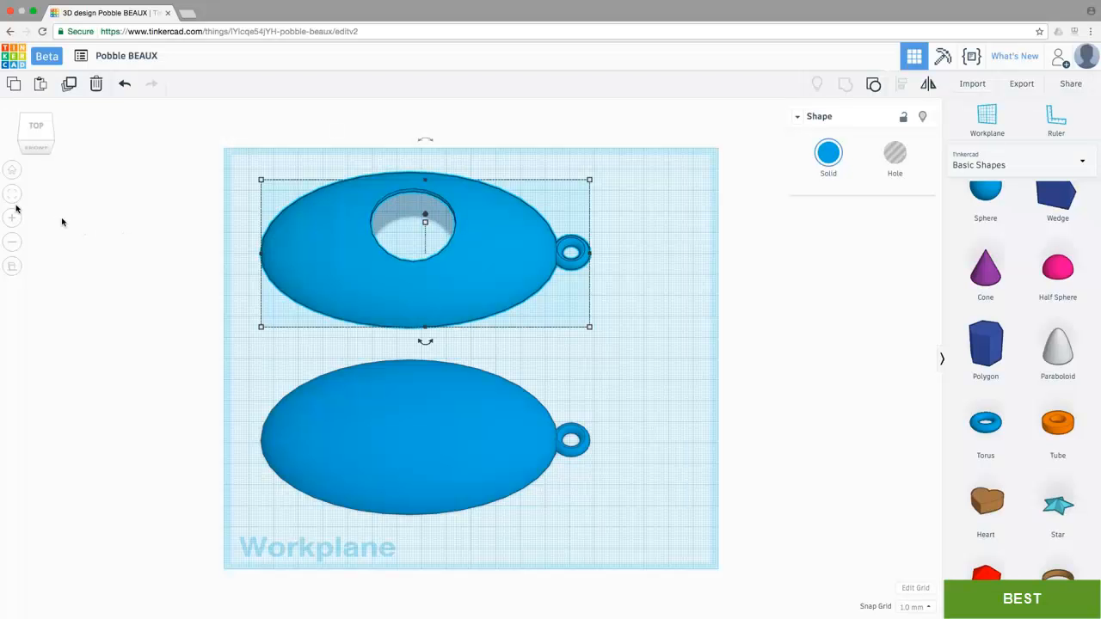
{"action": "left_click", "coordinate": [12, 173]}
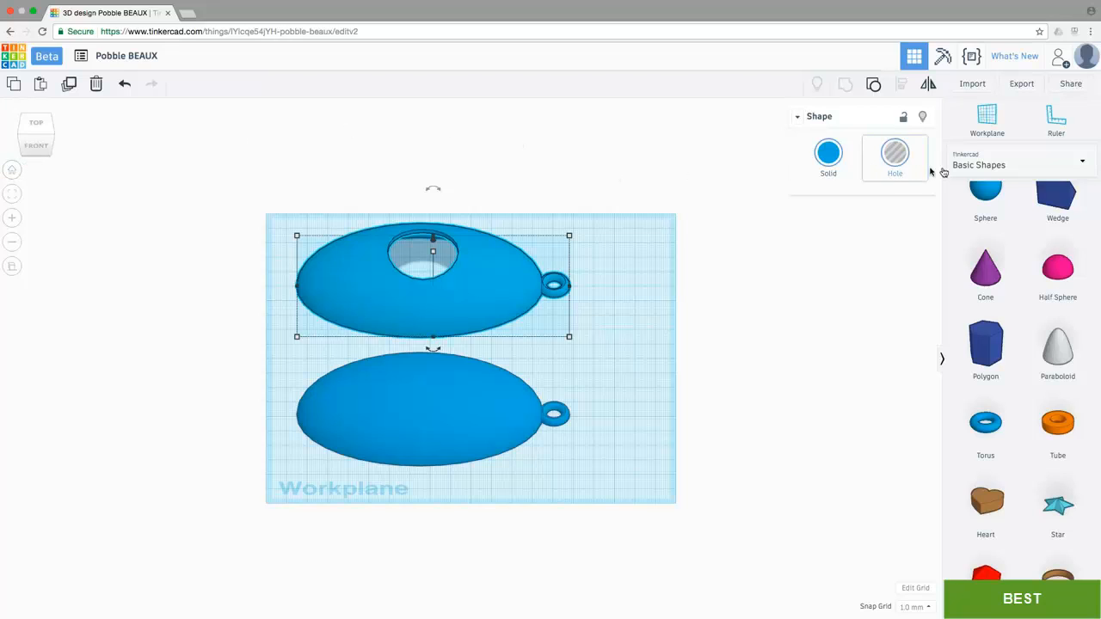
{"action": "left_click", "coordinate": [981, 171]}
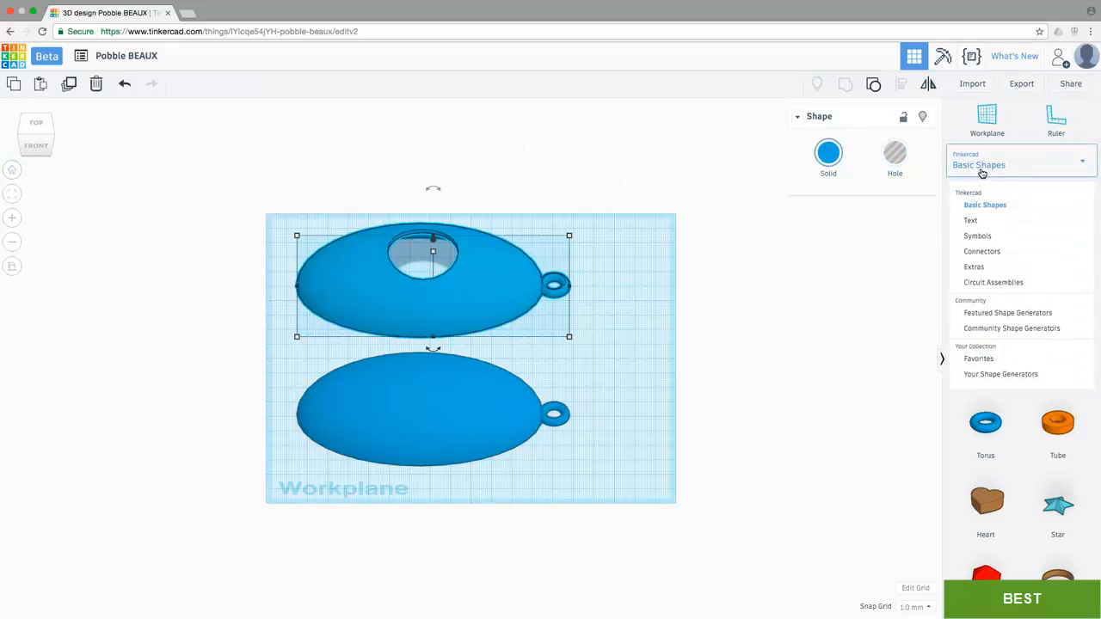
{"action": "left_click", "coordinate": [987, 327]}
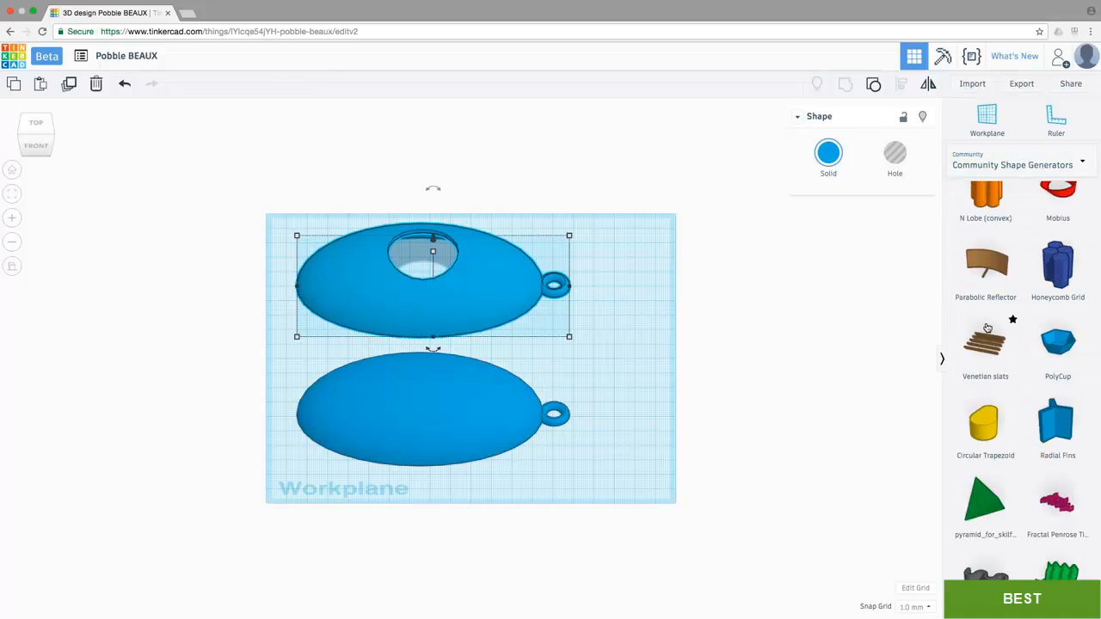
{"action": "scroll", "coordinate": [988, 328], "scroll_direction": "down", "scroll_amount": 3}
{"action": "scroll", "coordinate": [987, 328], "scroll_direction": "down", "scroll_amount": 15}
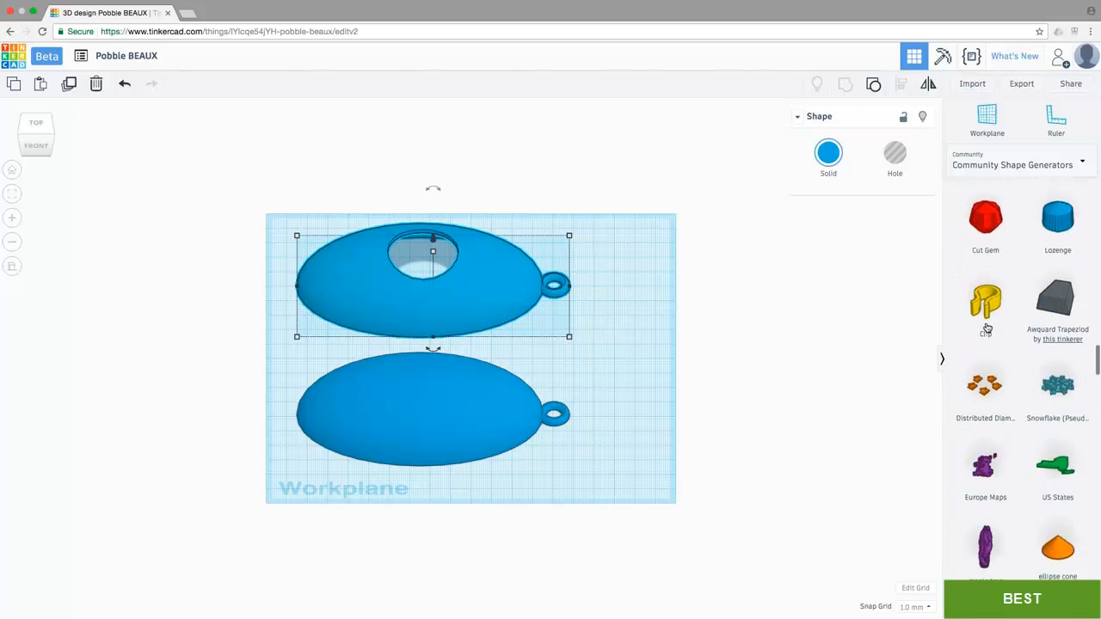
{"action": "scroll", "coordinate": [988, 327], "scroll_direction": "down", "scroll_amount": 1}
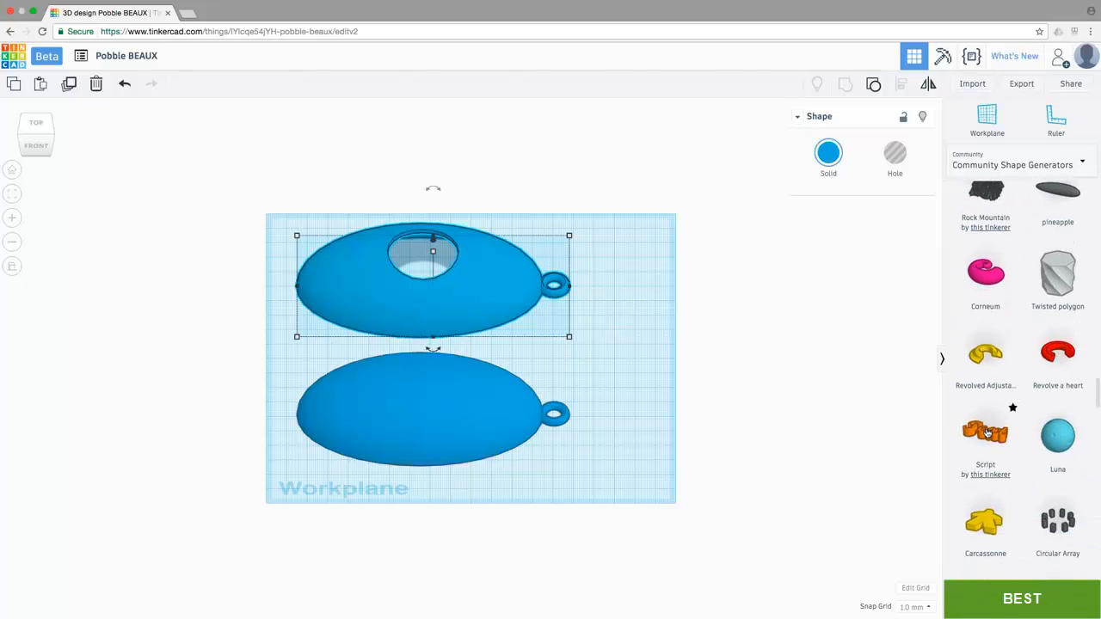
{"action": "left_click_drag", "start_coordinate": [988, 432], "coordinate": [596, 373]}
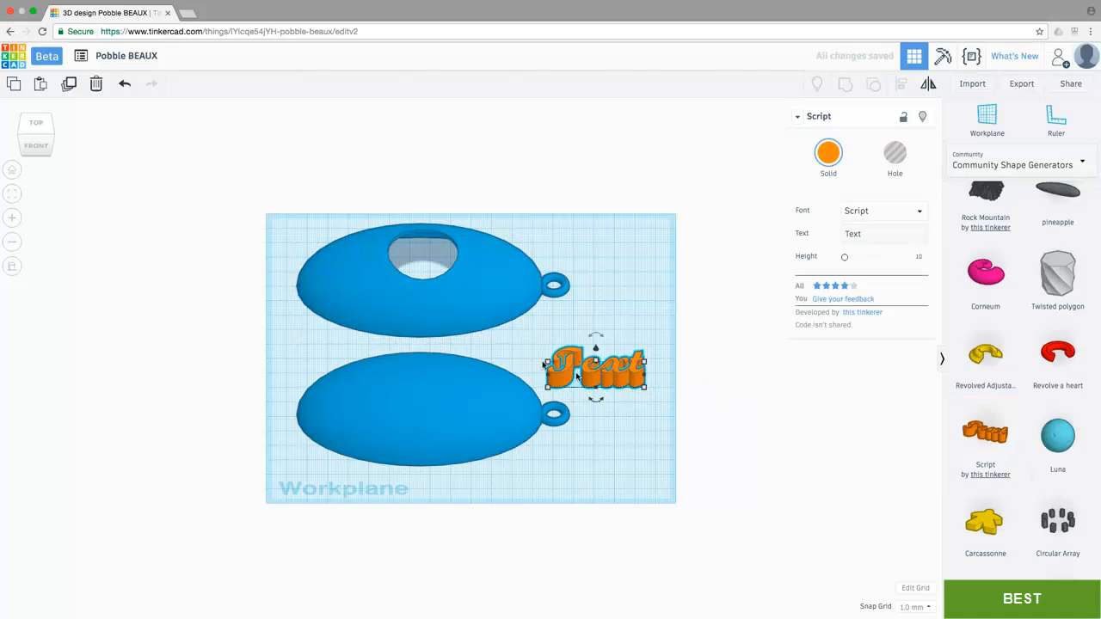
{"action": "left_click", "coordinate": [36, 125]}
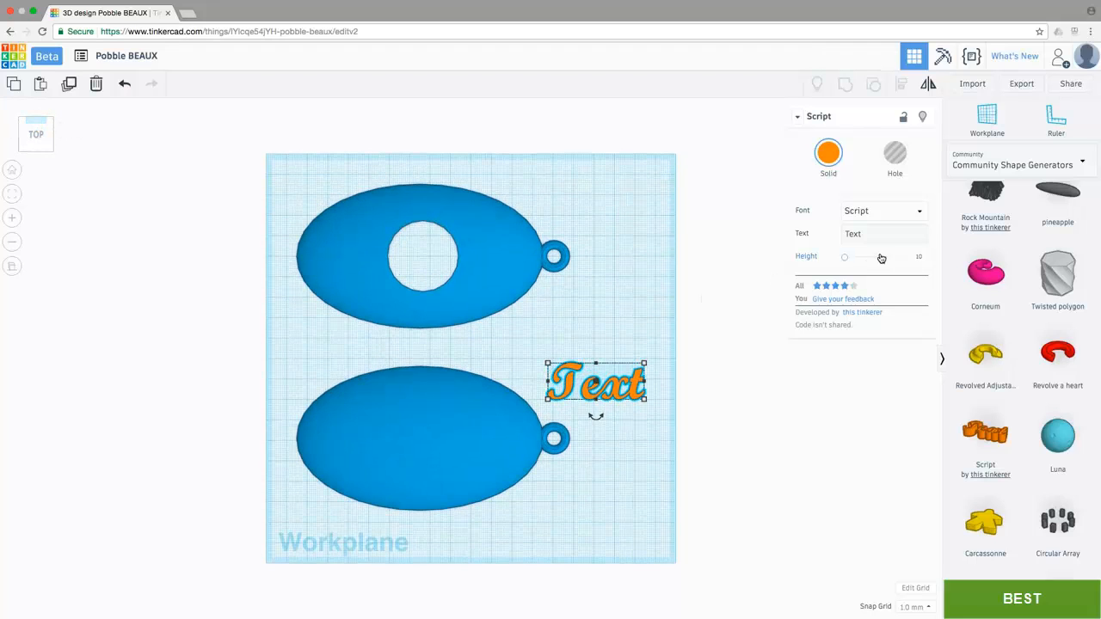
Step: Set the script shape's font to Stencil and its text to BEAUX
{"action": "left_click", "coordinate": [879, 216]}
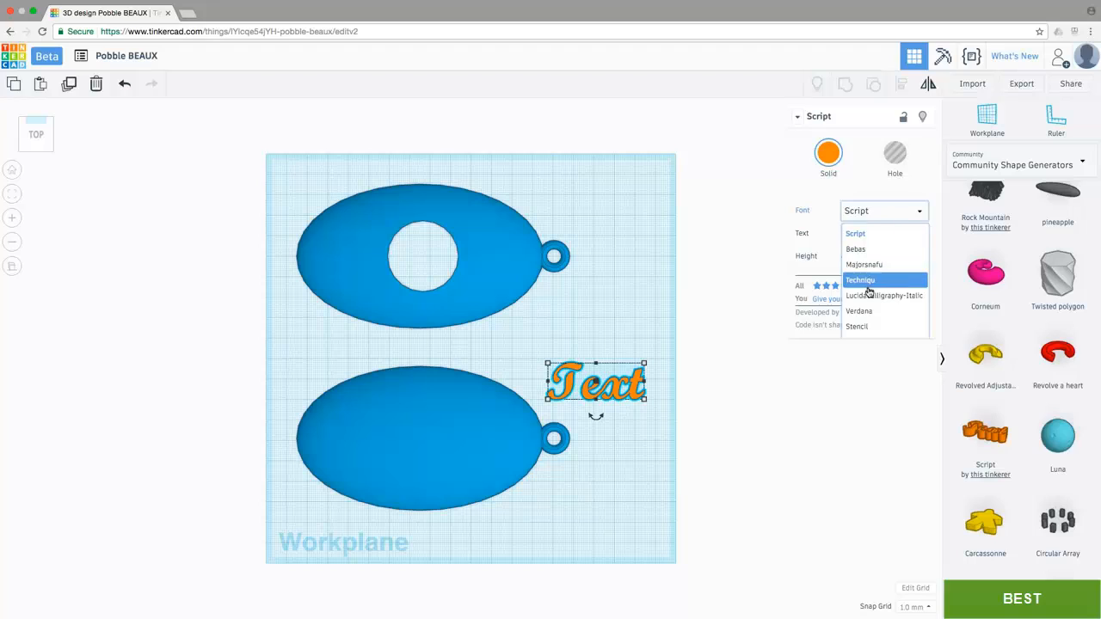
{"action": "left_click", "coordinate": [867, 327]}
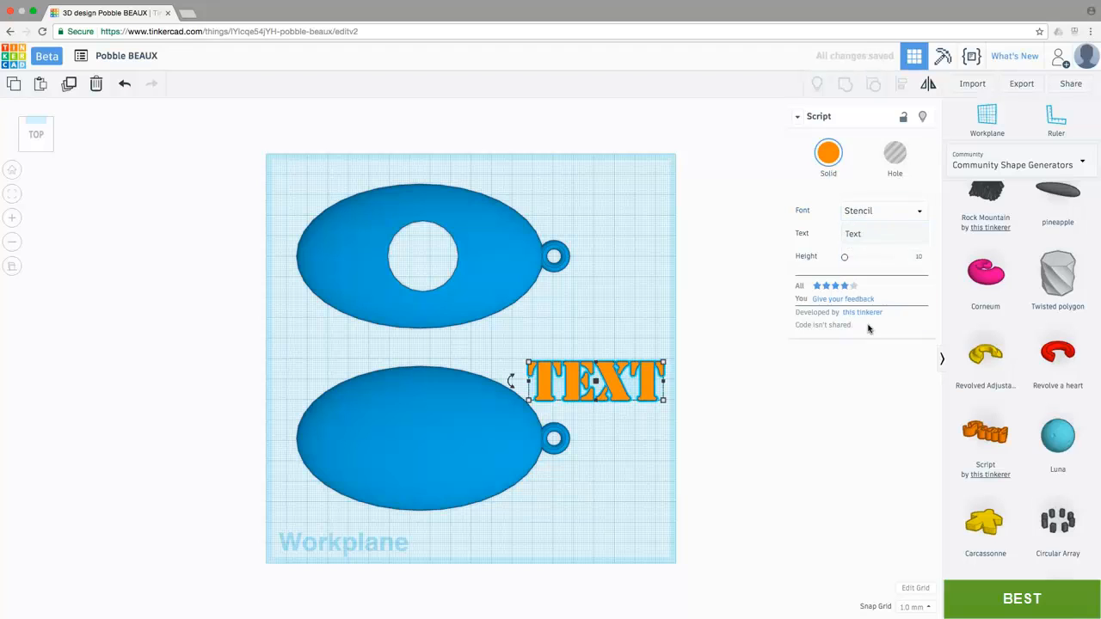
{"action": "left_click_drag", "start_coordinate": [878, 234], "coordinate": [819, 228]}
{"action": "type", "text": "BEAUX"}
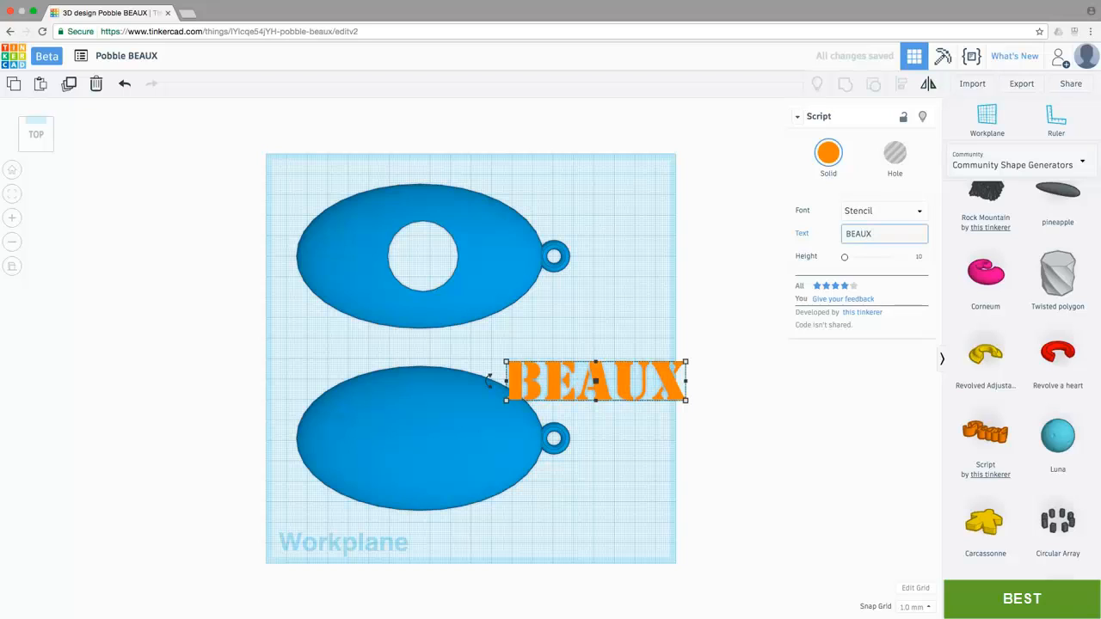
Step: Set the BEAUX text's height to 30
{"action": "left_click", "coordinate": [917, 256]}
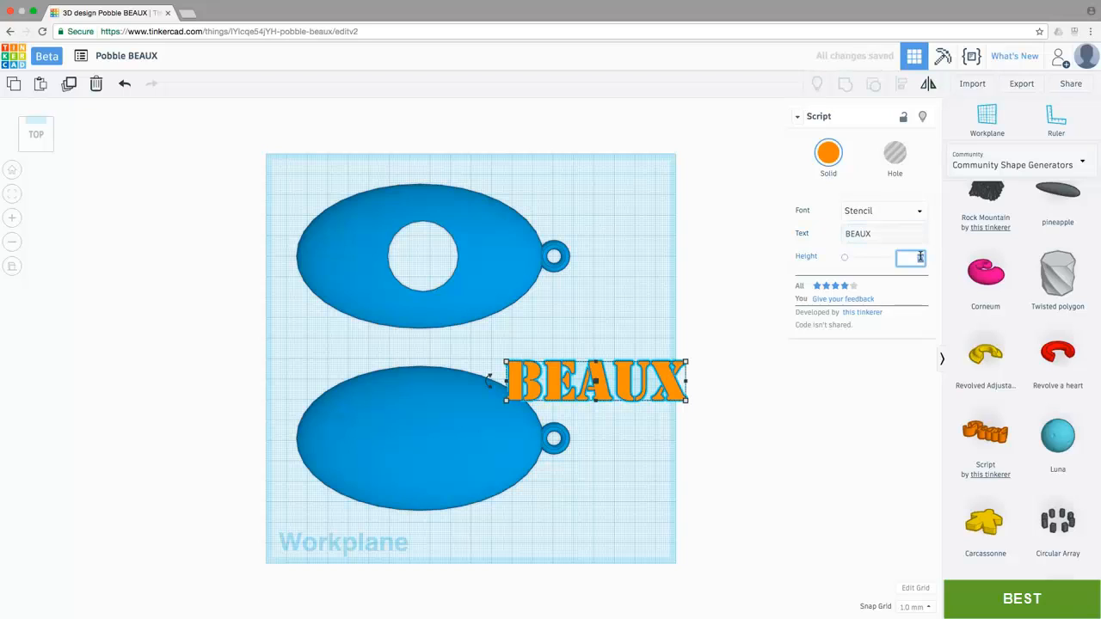
{"action": "type", "text": "30"}
{"action": "key", "text": "Return"}
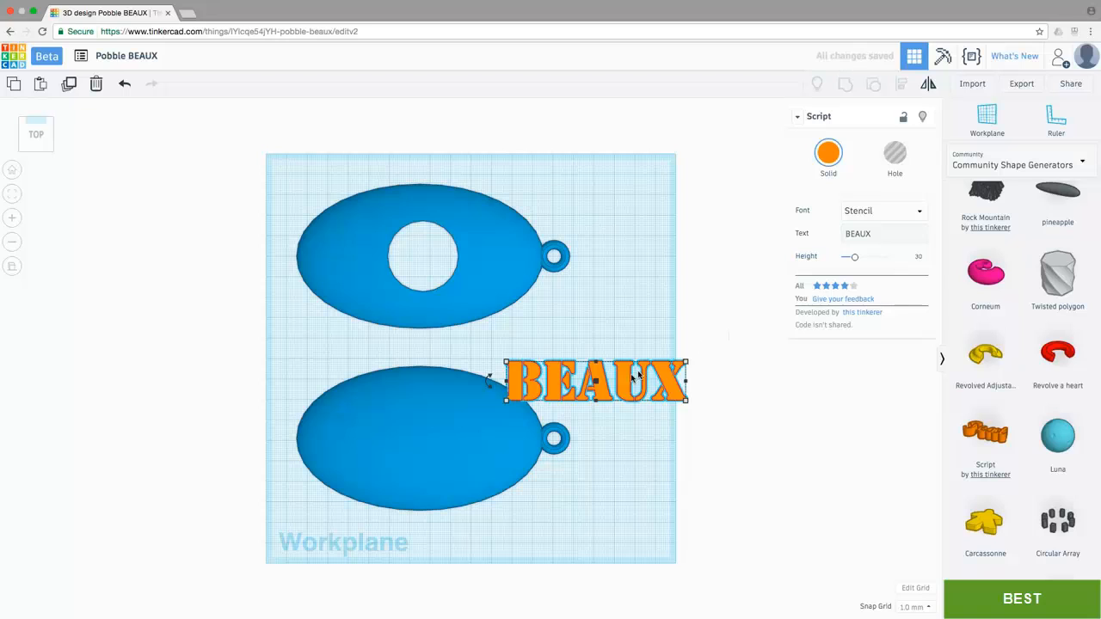
Step: Move the BEAUX text about 85 mm sideways and 28 mm forward onto the front dome and centre the two on each other front to back
{"action": "left_click_drag", "start_coordinate": [628, 382], "coordinate": [449, 439]}
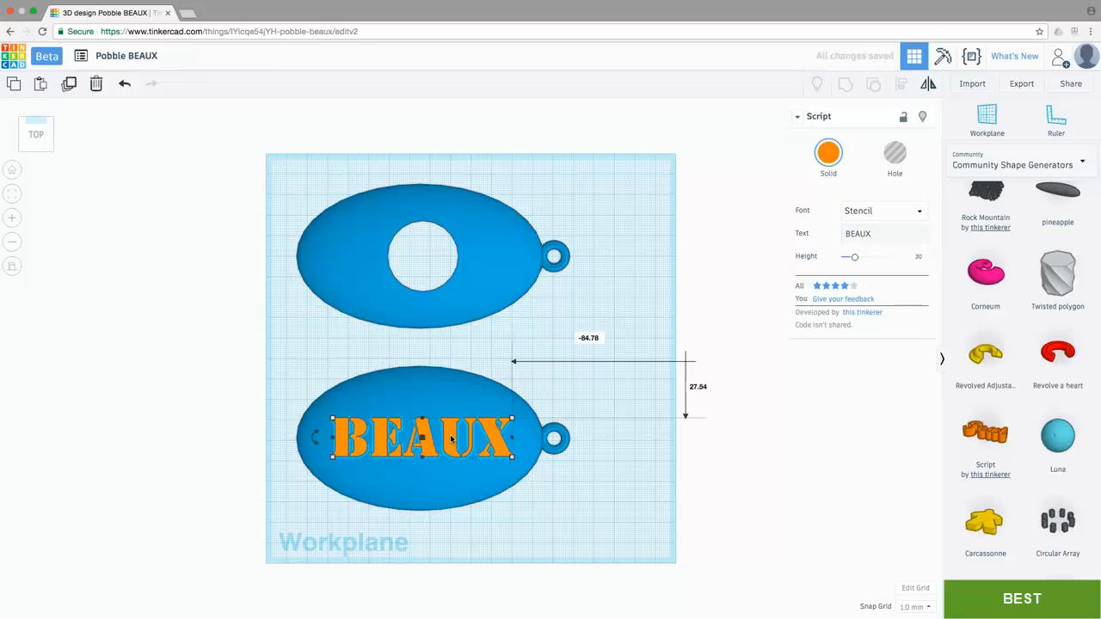
{"action": "left_click", "coordinate": [459, 400], "text": "shift"}
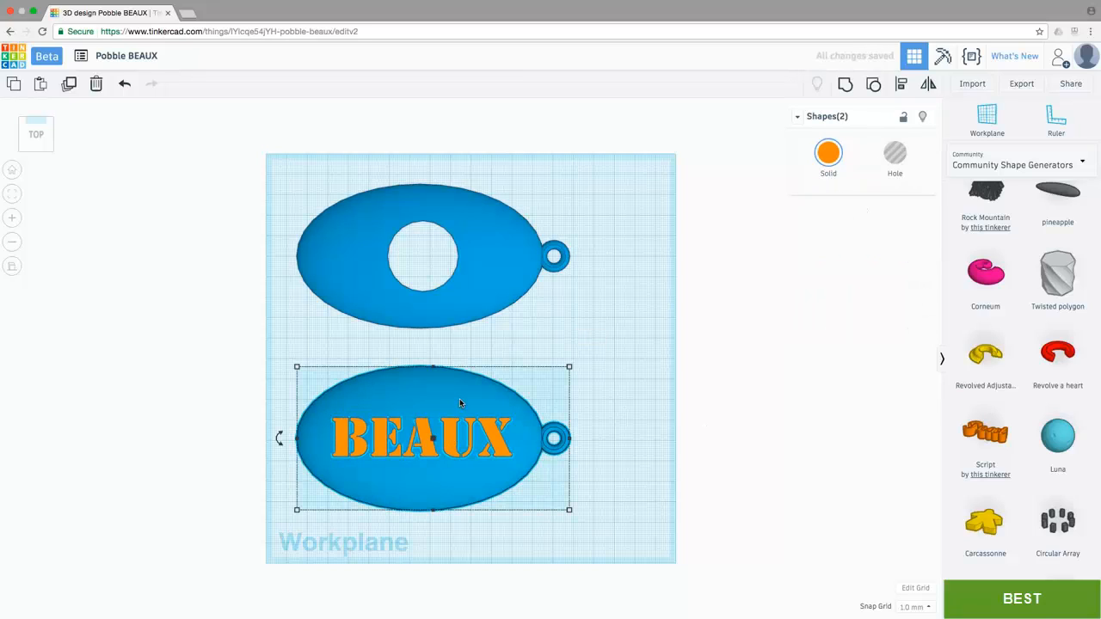
{"action": "left_click", "coordinate": [901, 83]}
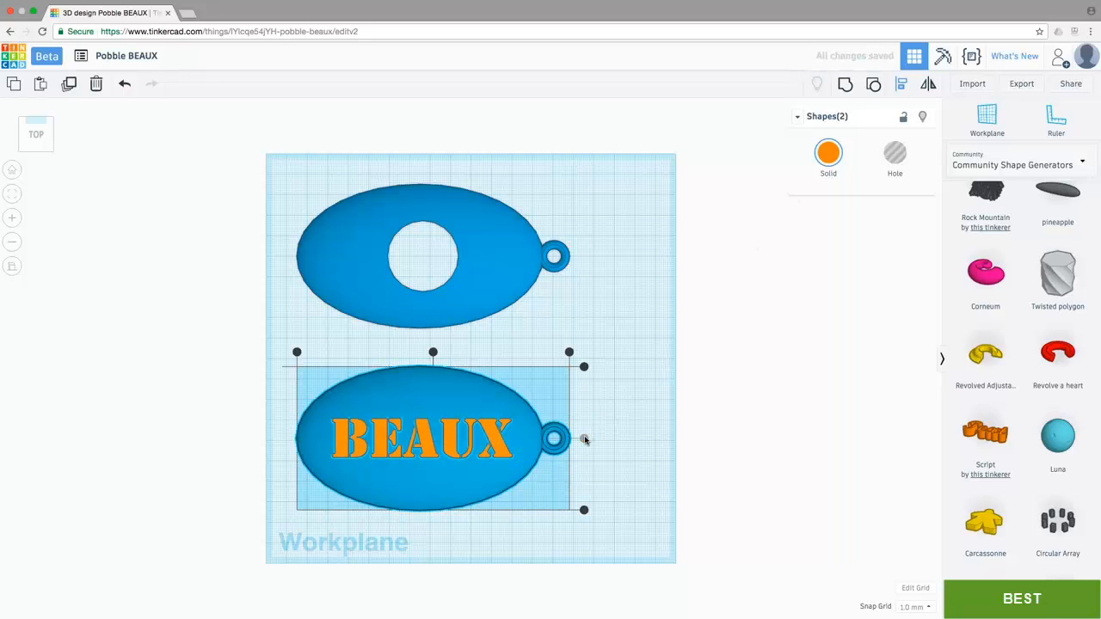
{"action": "left_click", "coordinate": [614, 413]}
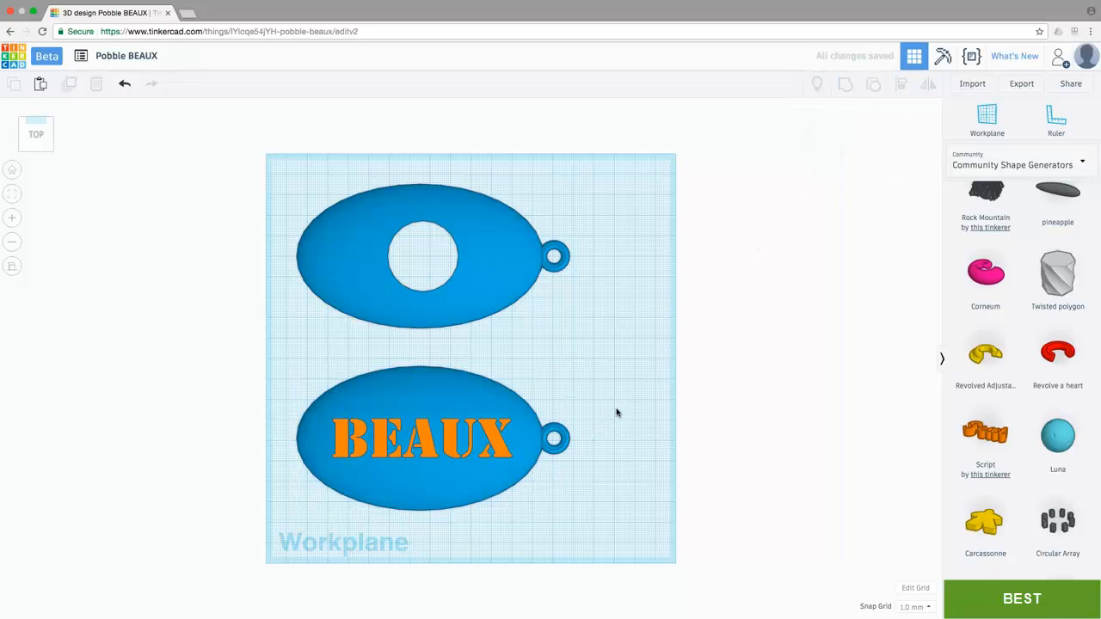
Step: Turn the BEAUX text into a hole and group it with the front dome to cut the letters through
{"action": "left_click", "coordinate": [488, 432]}
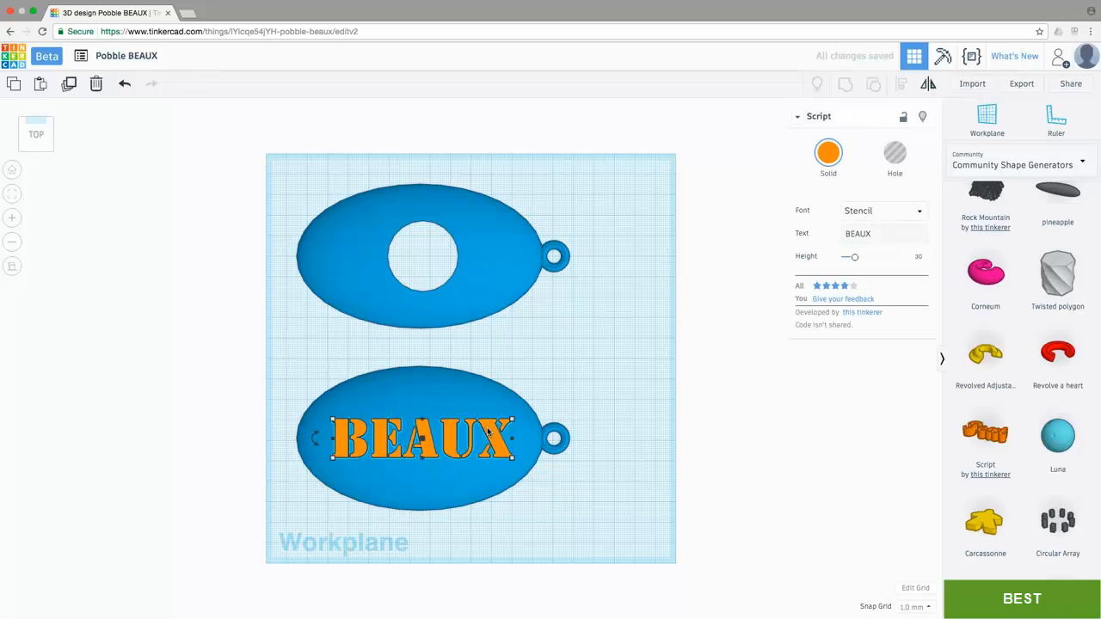
{"action": "left_click", "coordinate": [893, 159]}
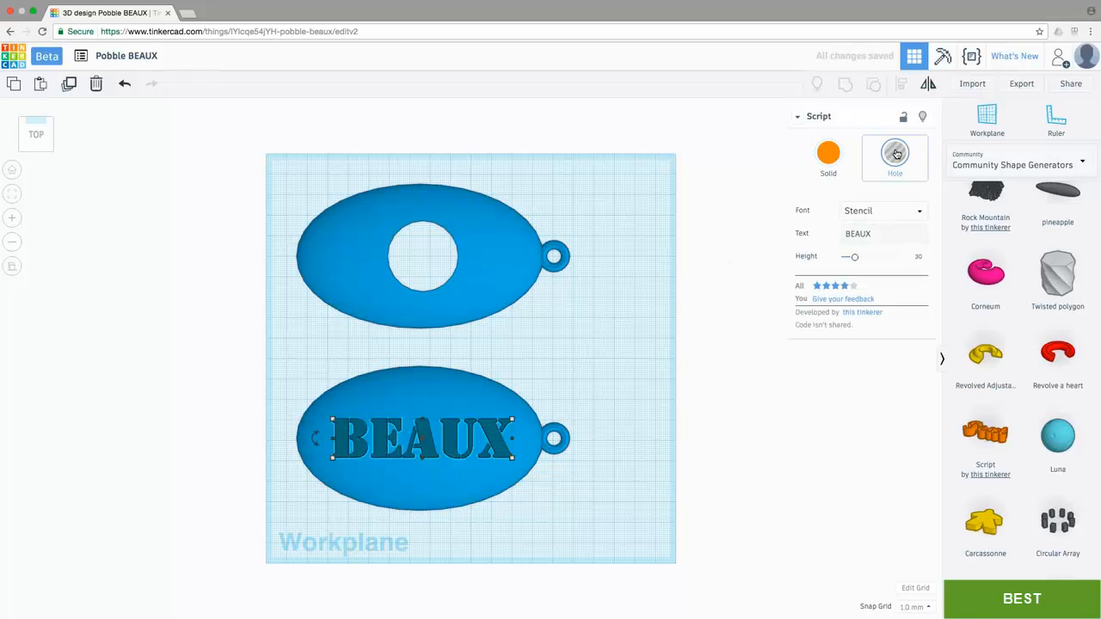
{"action": "left_click_drag", "start_coordinate": [289, 347], "coordinate": [596, 524]}
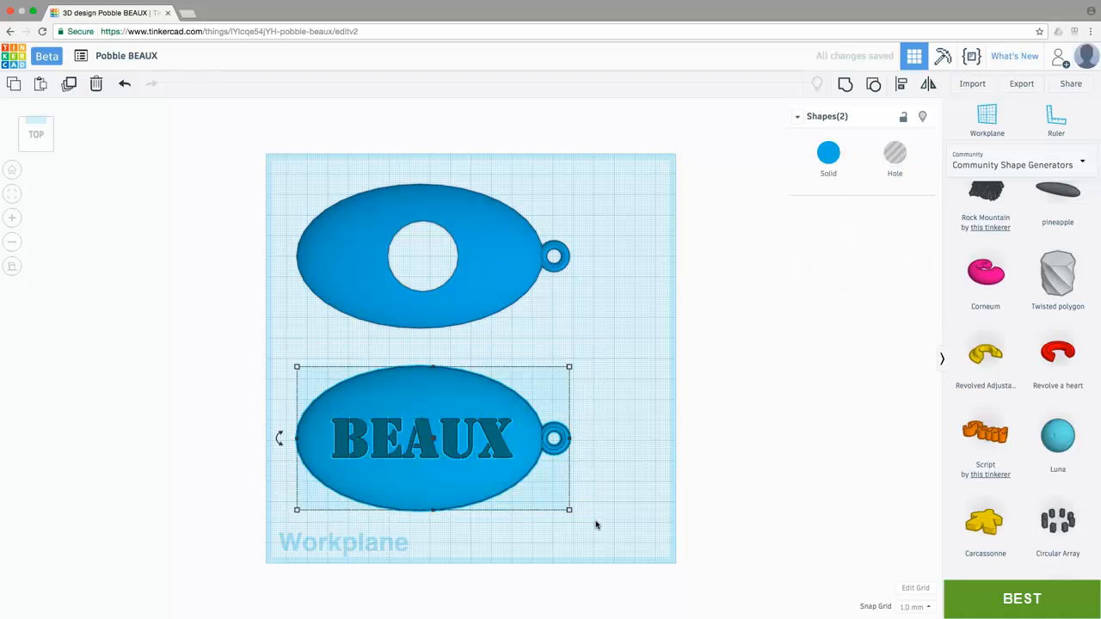
{"action": "left_click", "coordinate": [846, 84]}
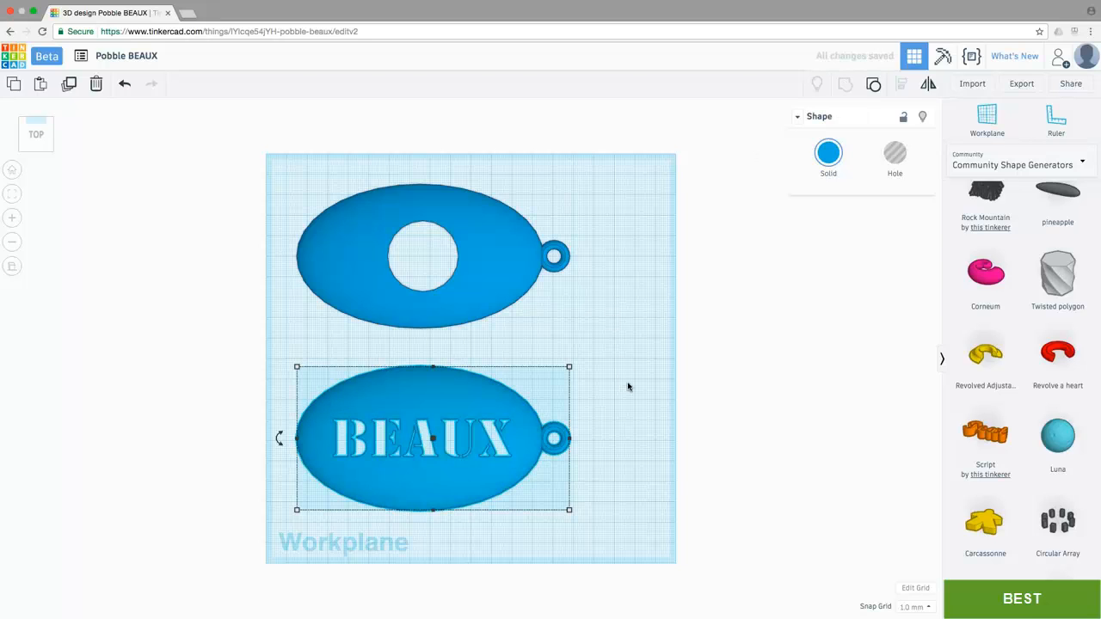
{"action": "left_click", "coordinate": [628, 387]}
Step: Lock the front BEAUX dome and the rear dome with the round opening against editing
{"action": "right_click_drag", "start_coordinate": [627, 386], "coordinate": [612, 335]}
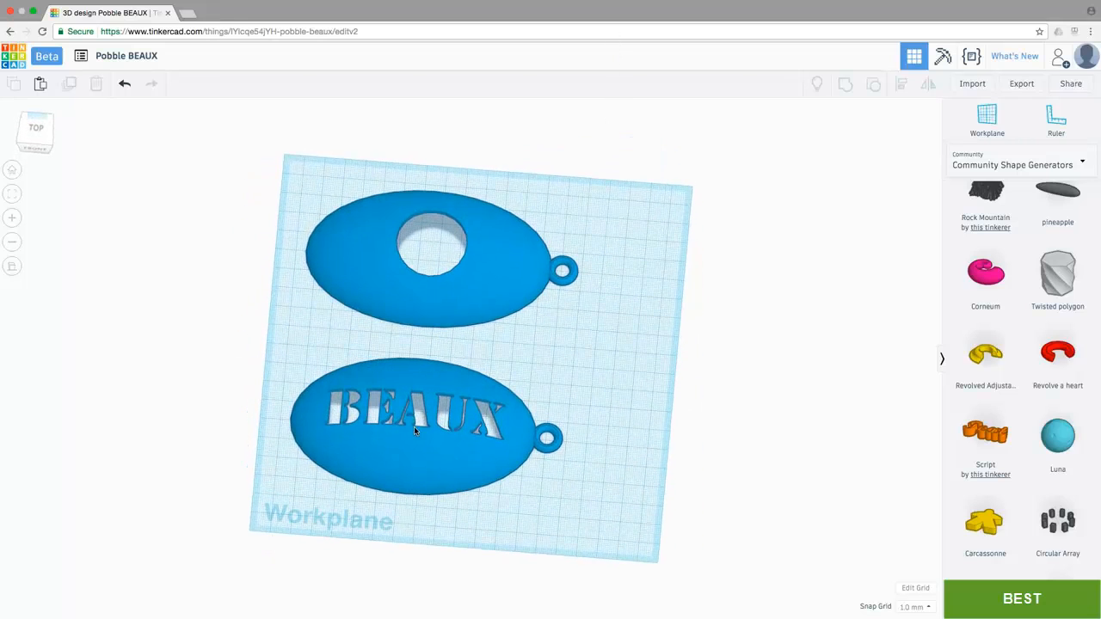
{"action": "scroll", "coordinate": [414, 430], "scroll_direction": "up", "scroll_amount": 5}
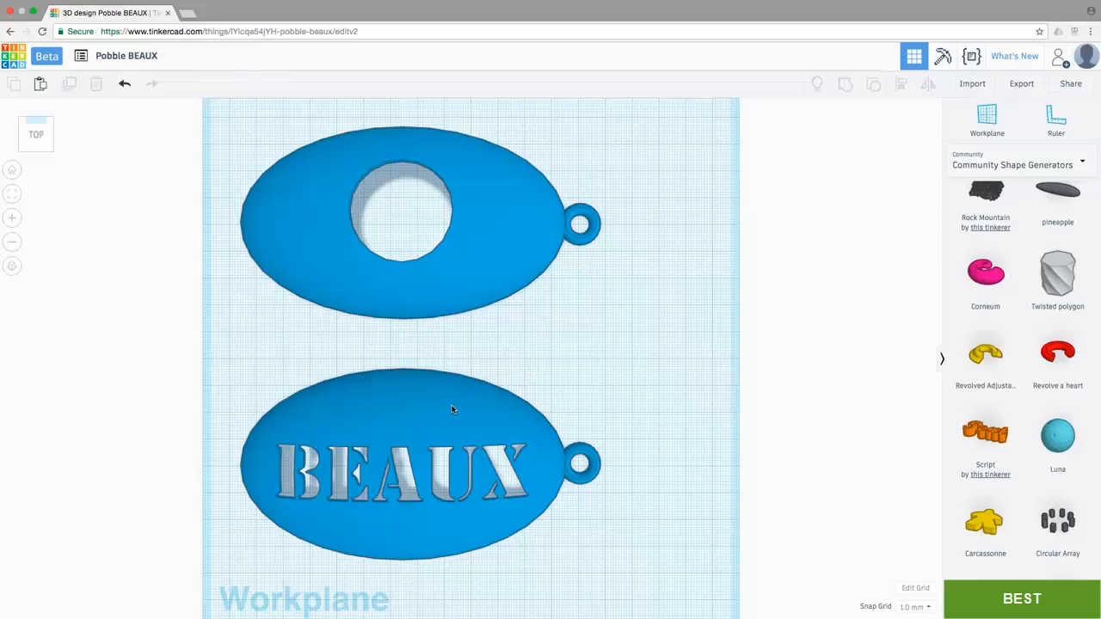
{"action": "left_click", "coordinate": [451, 409]}
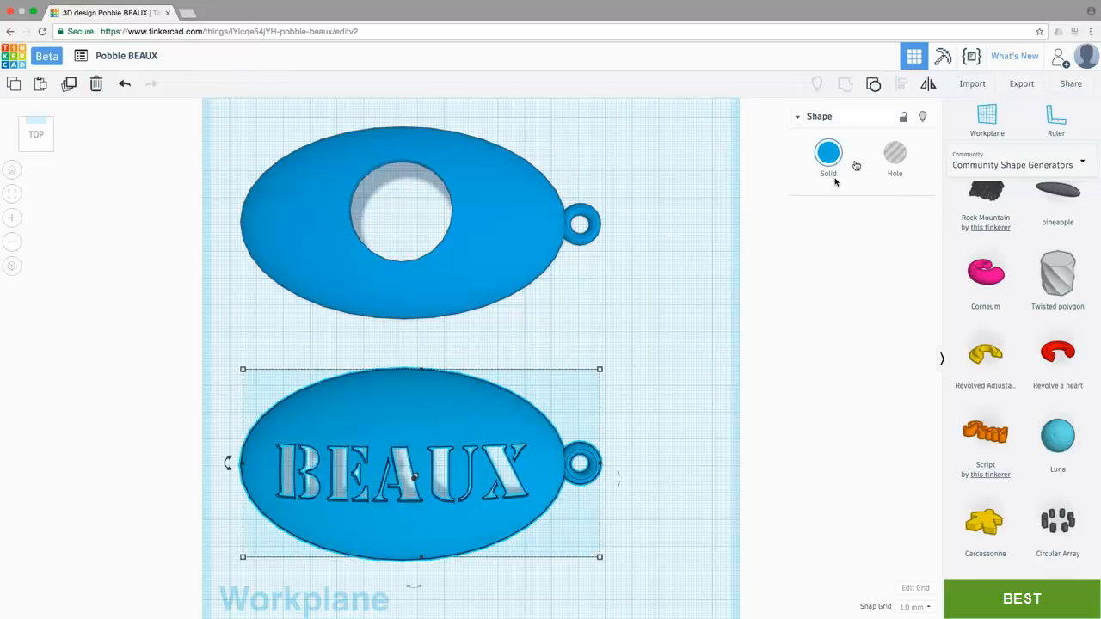
{"action": "left_click", "coordinate": [903, 115]}
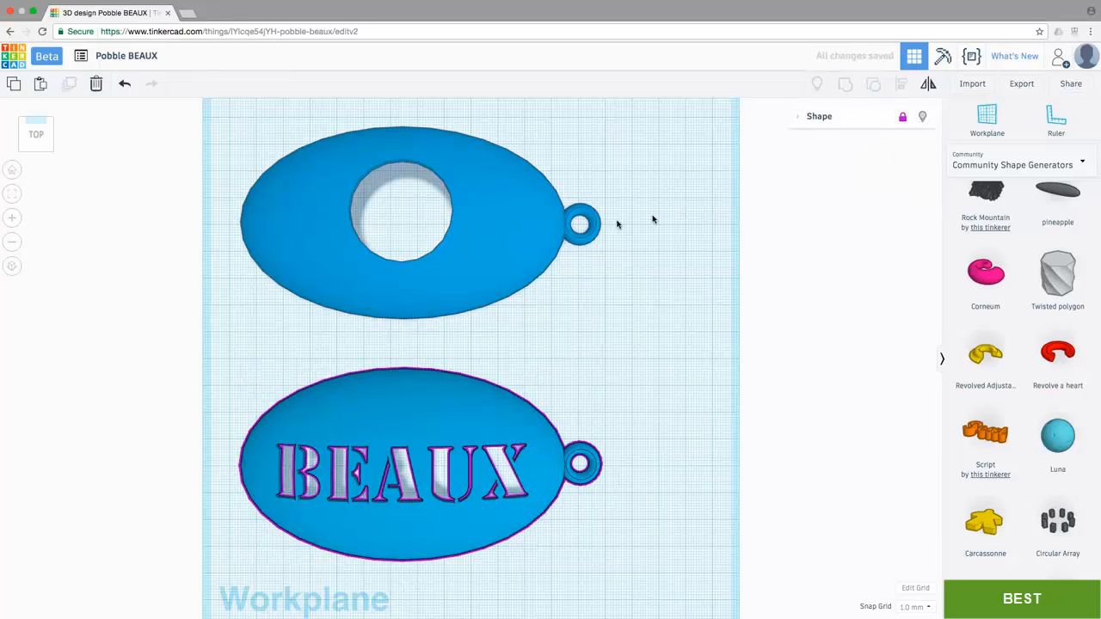
{"action": "left_click", "coordinate": [481, 226]}
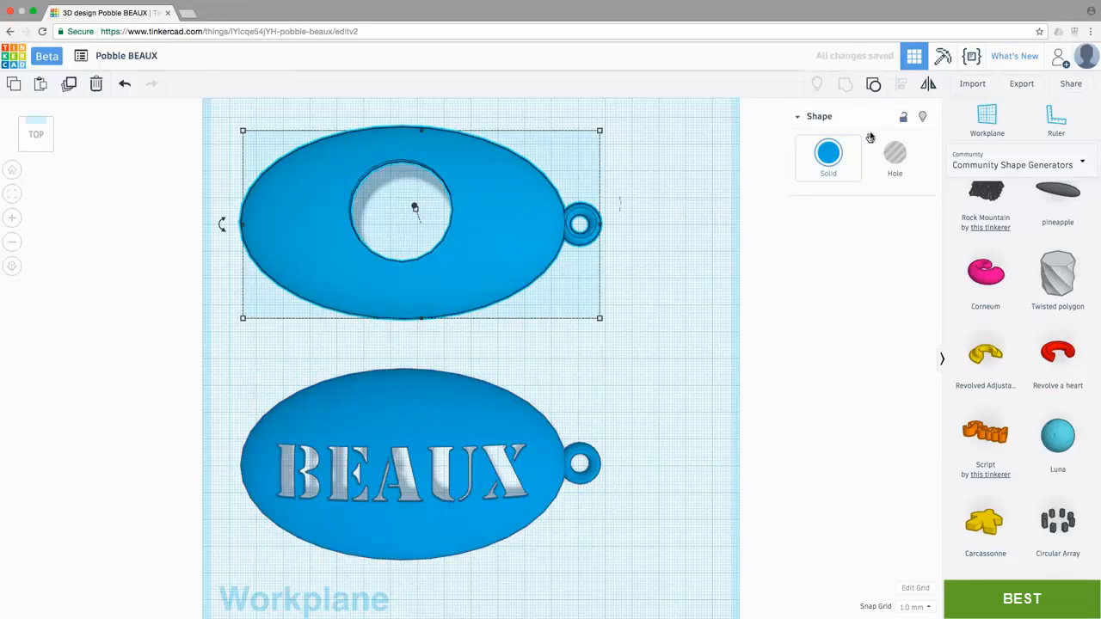
{"action": "left_click", "coordinate": [901, 119]}
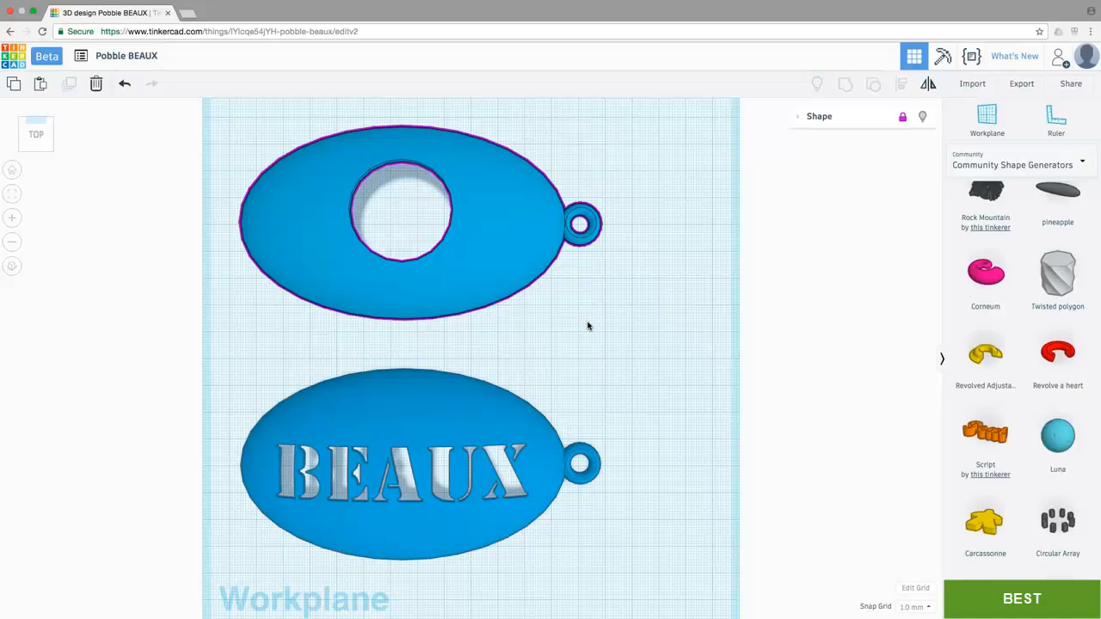
Step: Export only the rear dome with the round opening as an STL file
{"action": "left_click", "coordinate": [623, 315]}
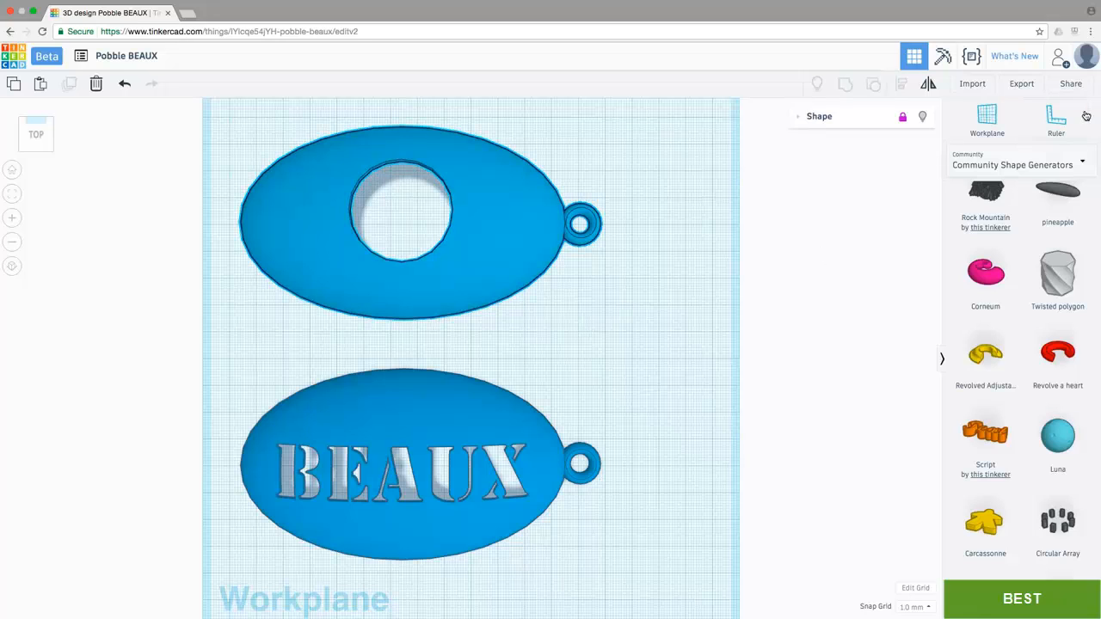
{"action": "left_click", "coordinate": [1021, 84]}
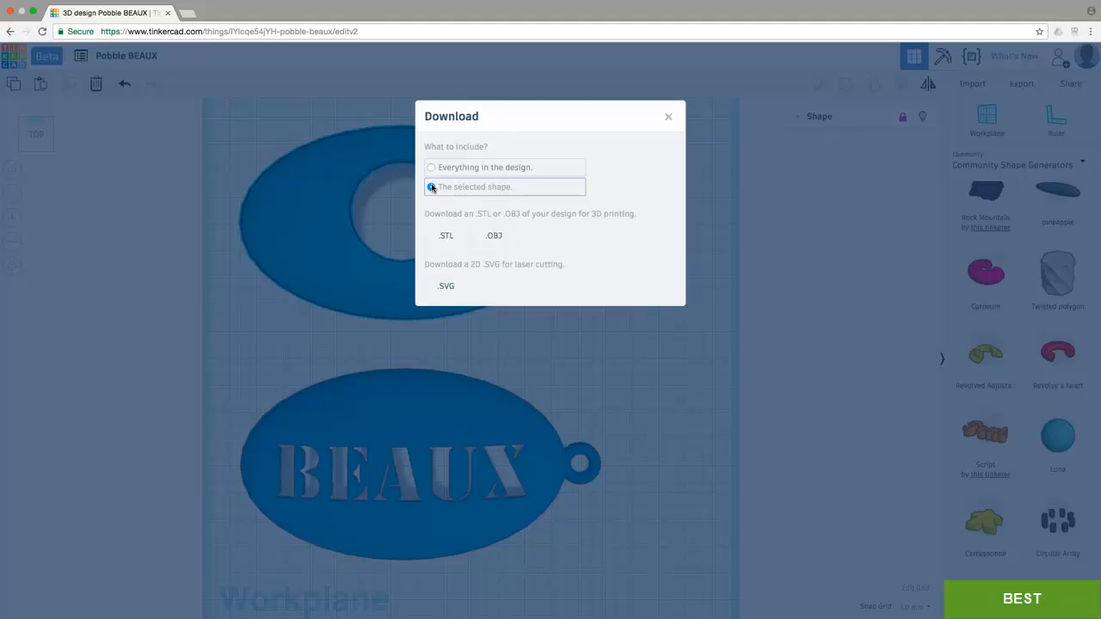
{"action": "left_click", "coordinate": [447, 238]}
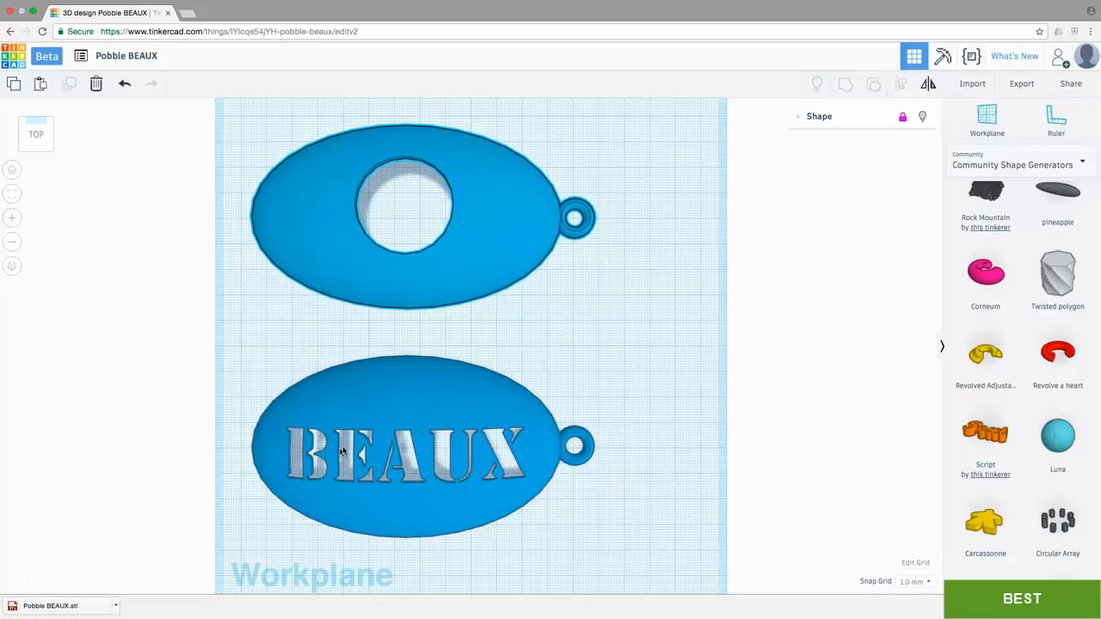
Step: Export only the front dome with the BEAUX cut-out as an STL file
{"action": "left_click", "coordinate": [398, 405]}
{"action": "left_click", "coordinate": [1024, 86]}
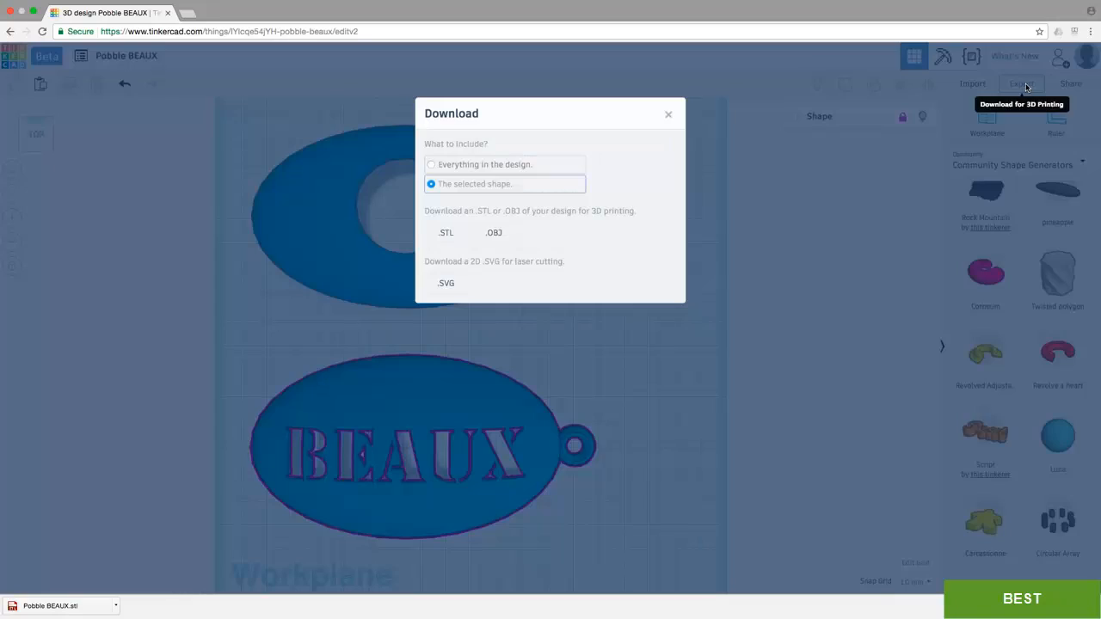
{"action": "left_click", "coordinate": [449, 233]}
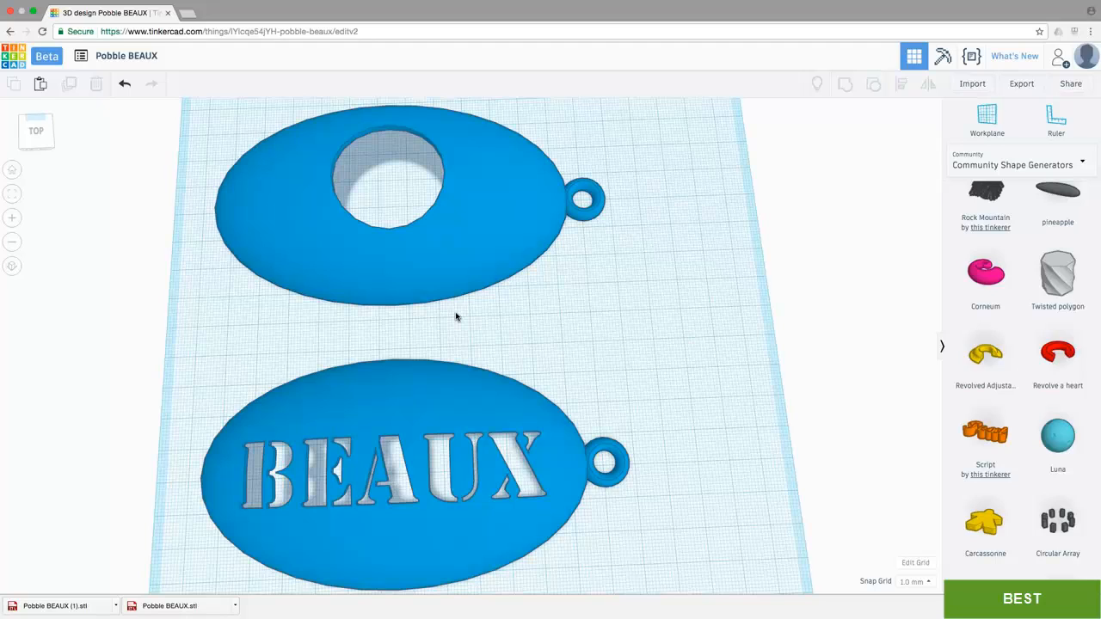
Step: Generate a new collaboration link for inviting people to the design, and close the sharing dialog
{"action": "left_click", "coordinate": [1069, 86]}
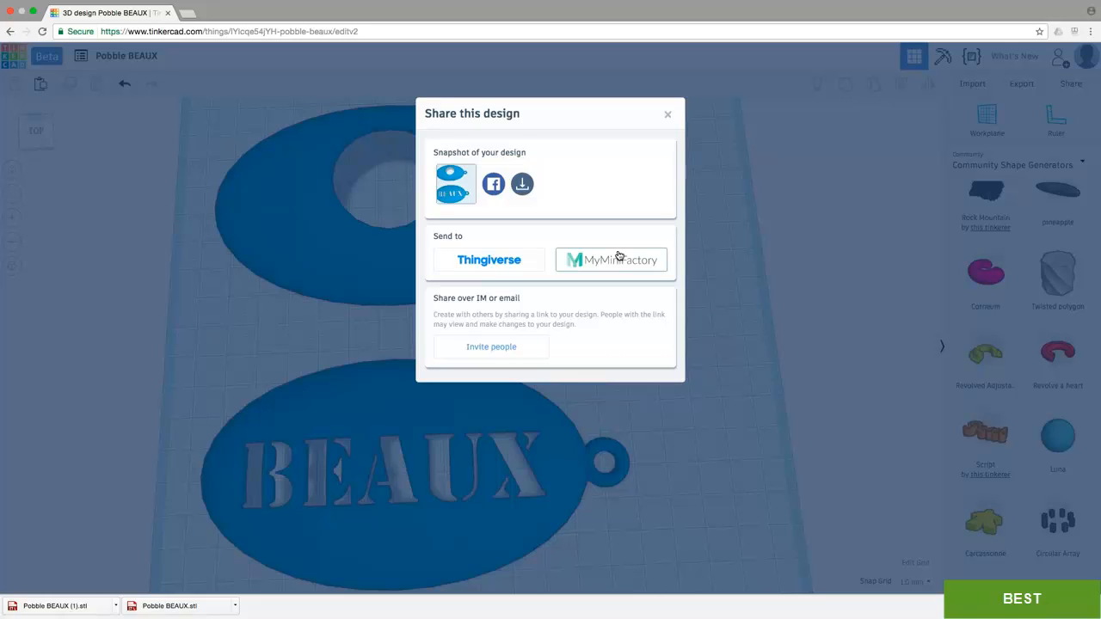
{"action": "left_click", "coordinate": [492, 350]}
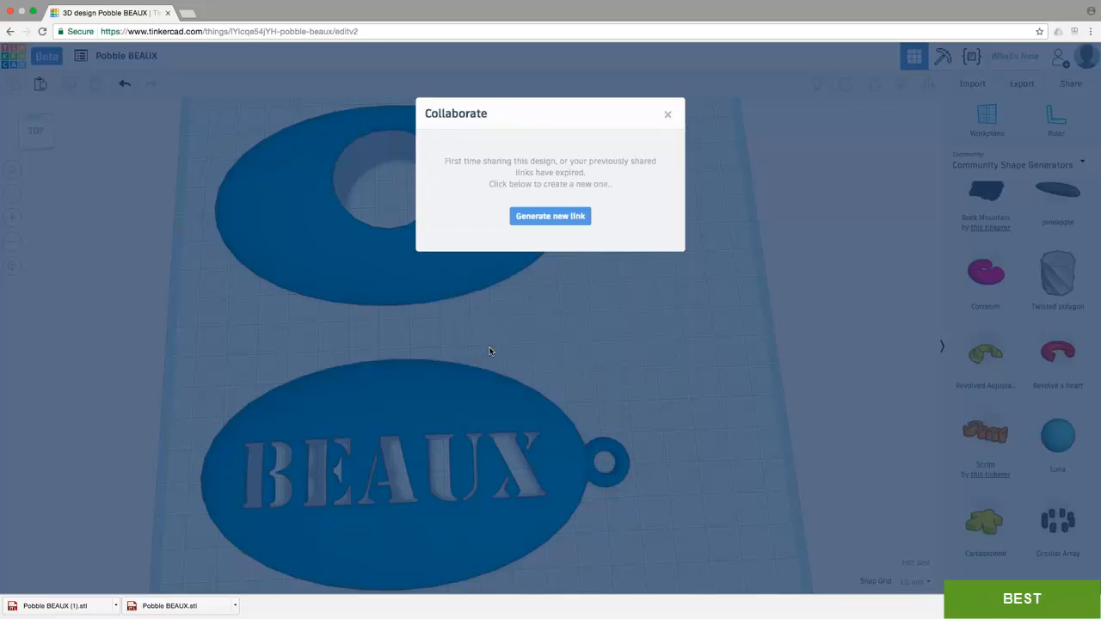
{"action": "left_click", "coordinate": [561, 220]}
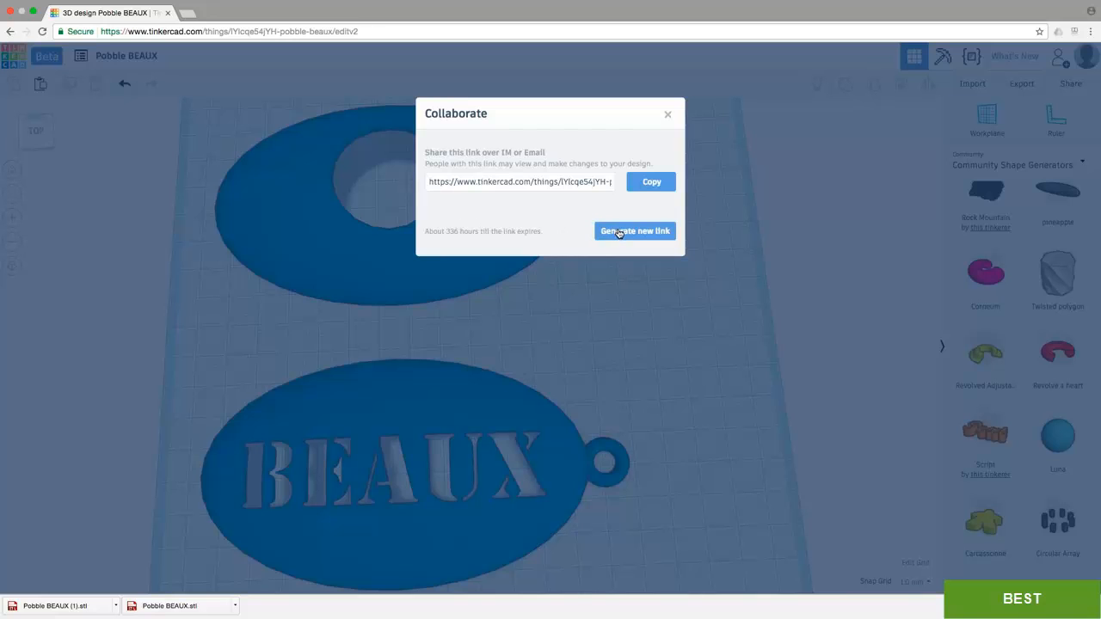
{"action": "left_click", "coordinate": [668, 115]}
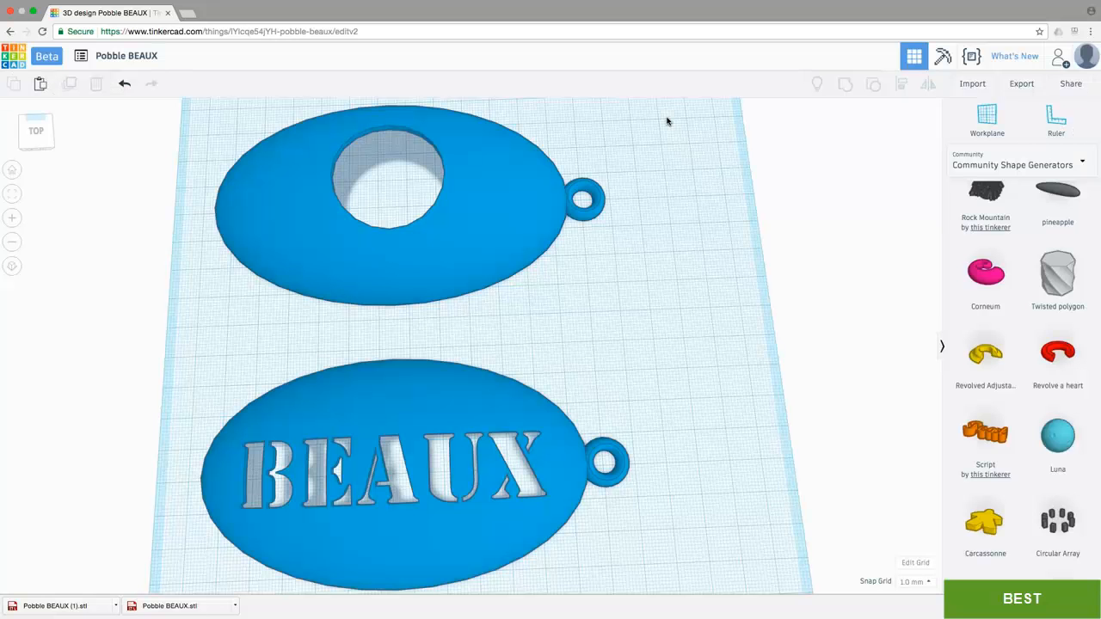